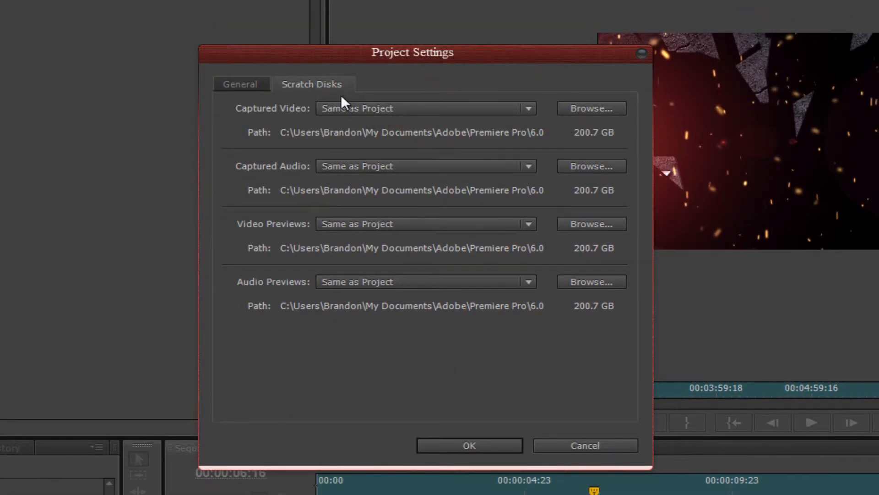
Step: Examine the project's scratch disk location choices, the drives available for captured video and the general project settings, leaving them as they are
left_click(414, 111)
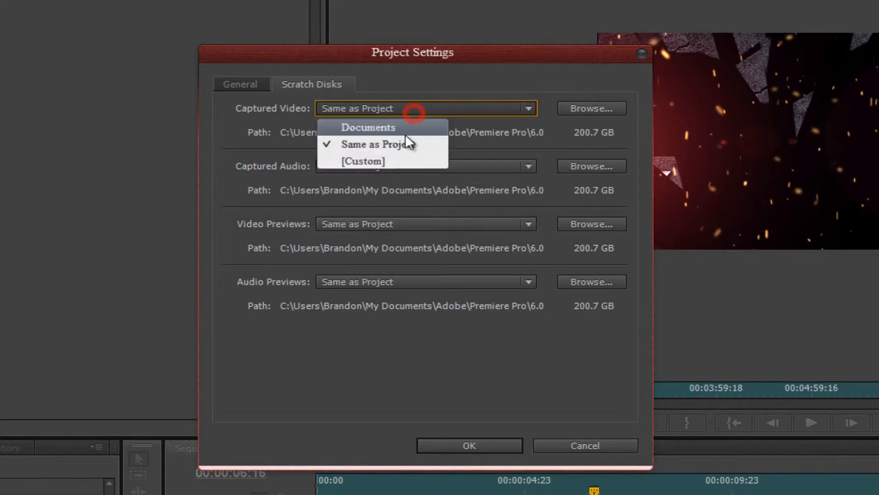
left_click(172, 144)
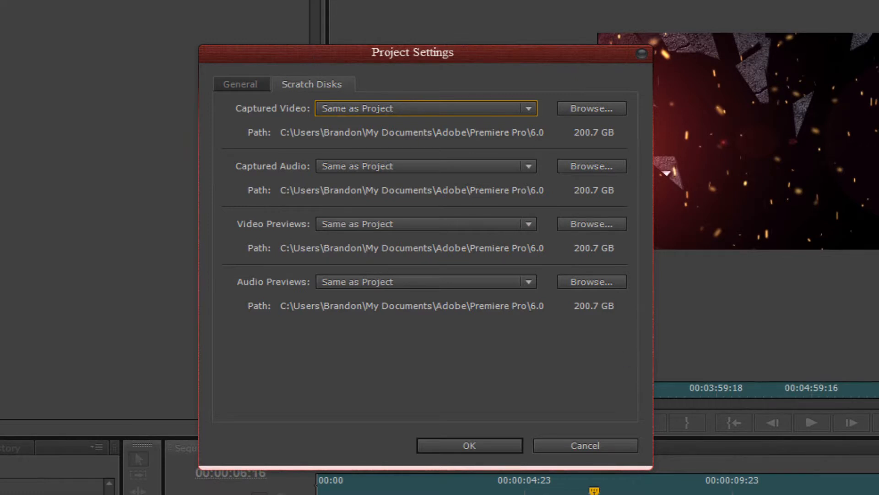
left_click(368, 163)
left_click(246, 210)
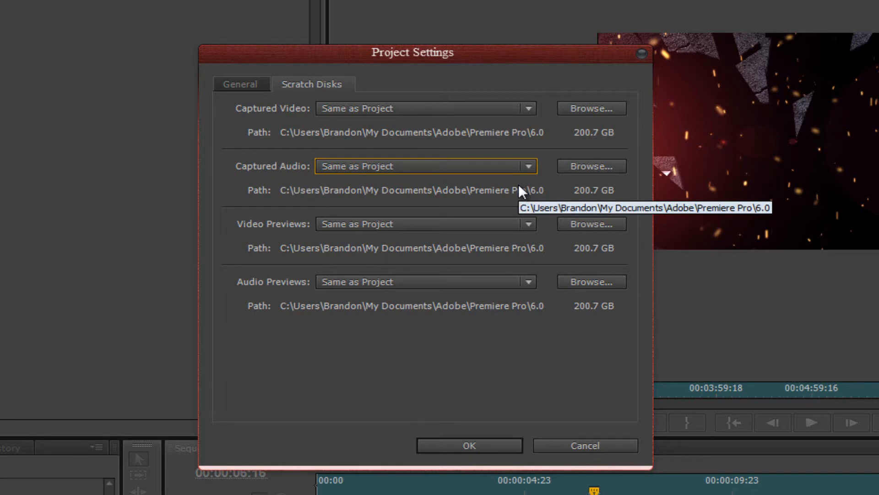
left_click_drag(507, 57, 469, 40)
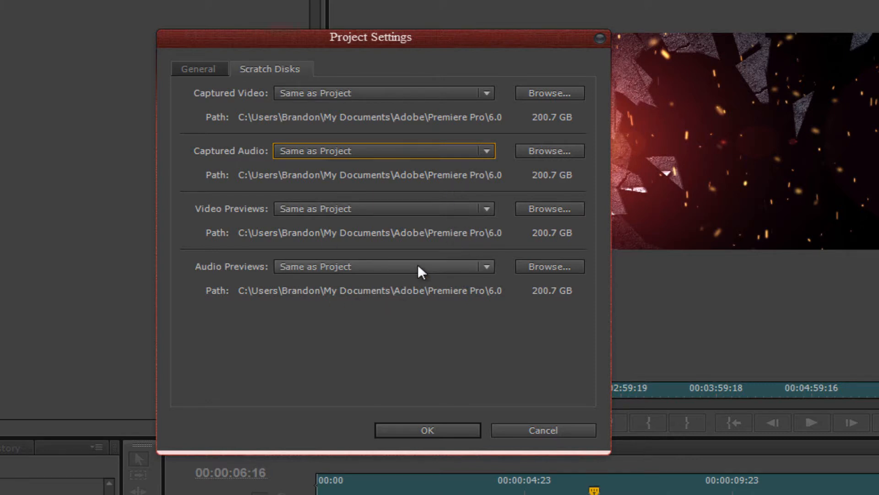
left_click(408, 89)
left_click(209, 187)
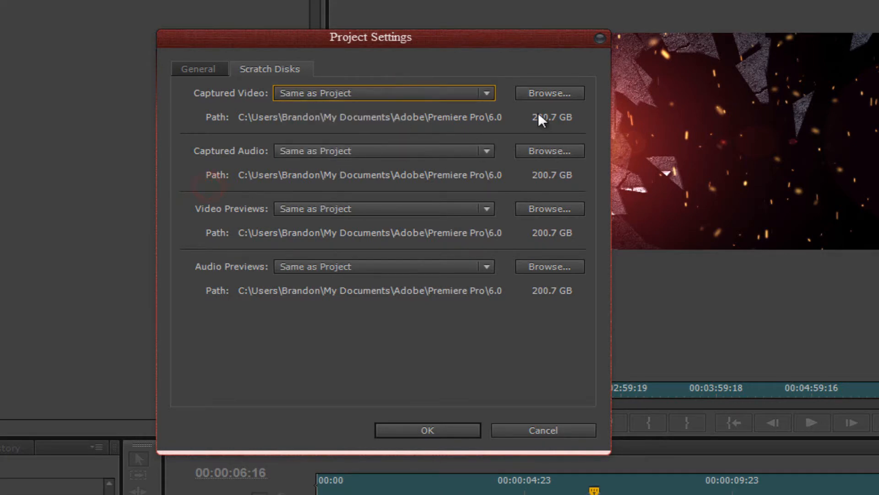
left_click(538, 93)
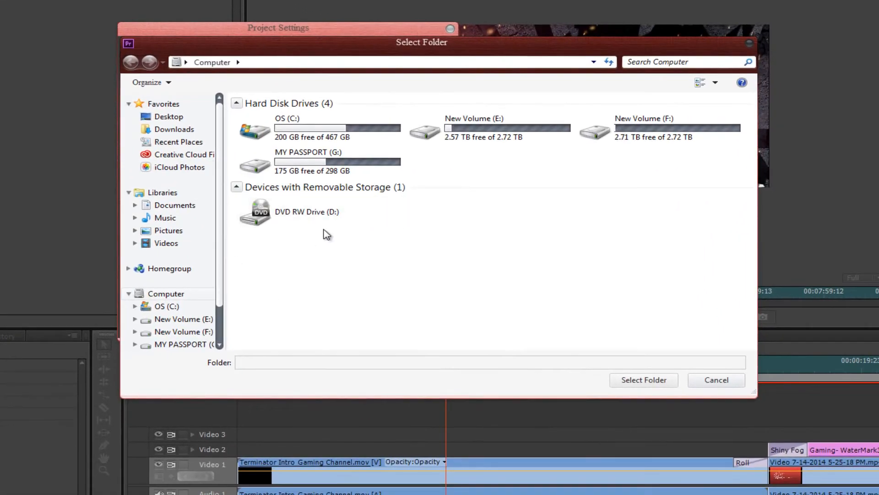
left_click(751, 43)
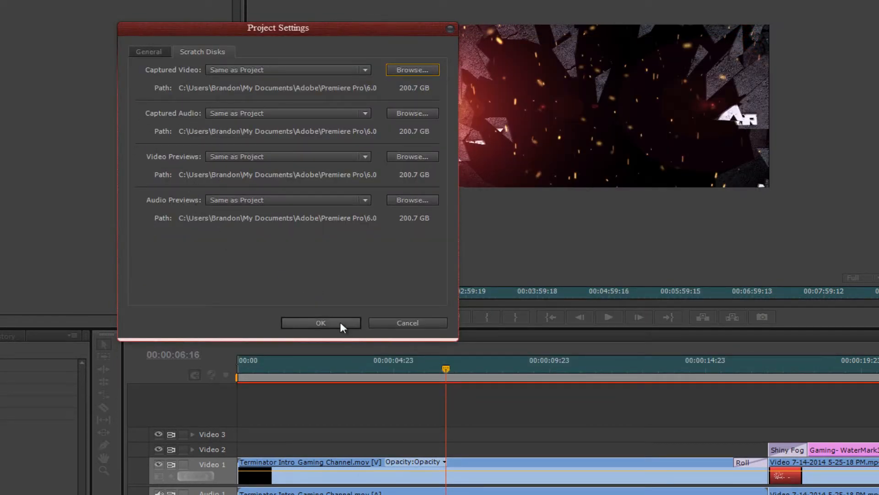
left_click(152, 52)
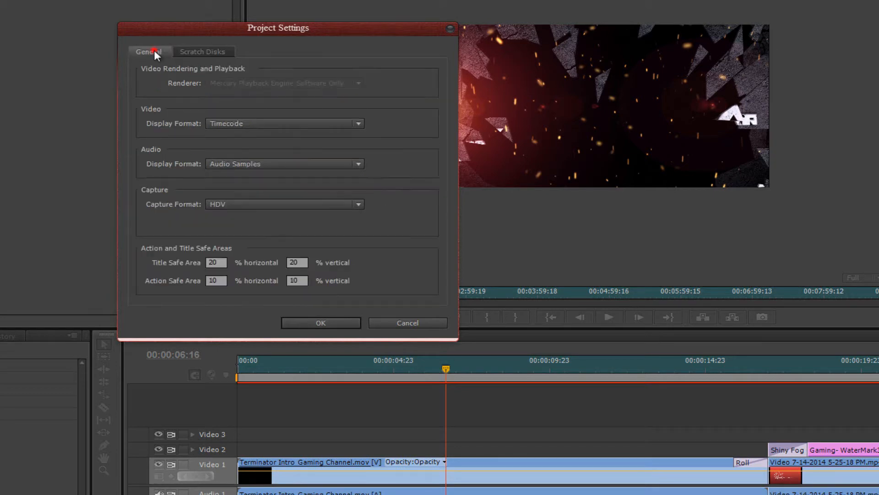
left_click(339, 322)
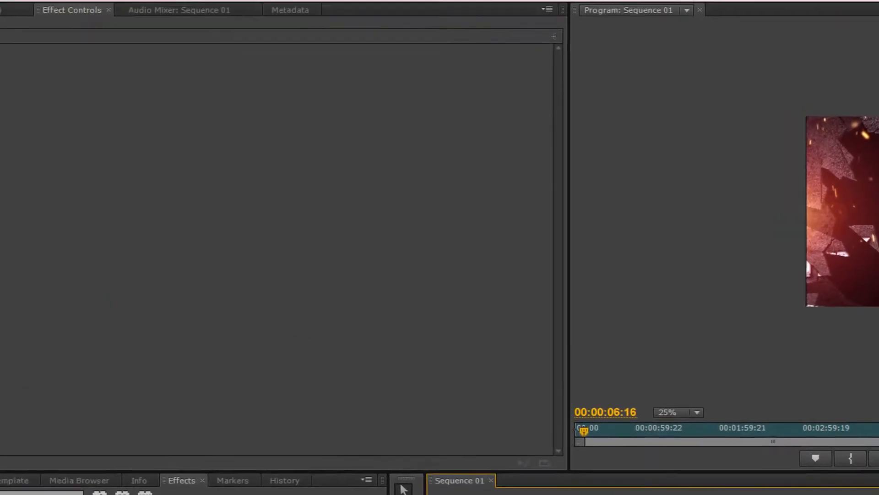
Step: Open the media export settings for Sequence 01, accepting the offline material, and examine the available formats and the output file location
left_click(12, 22)
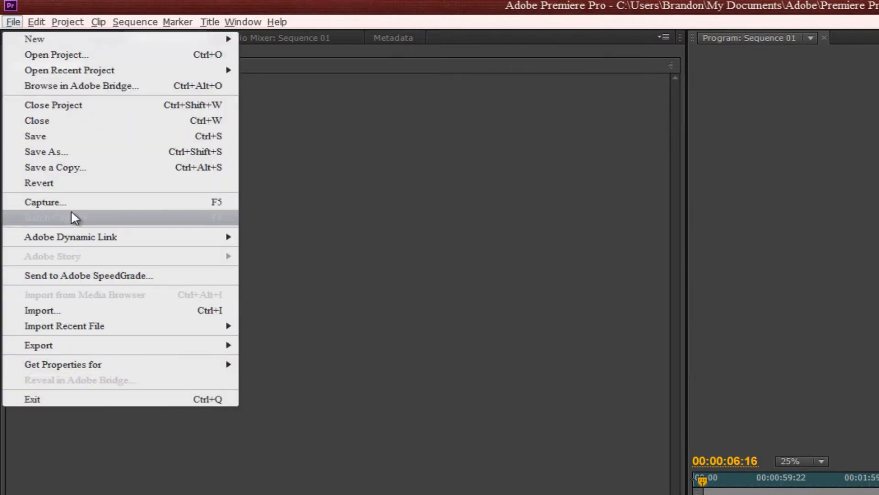
mouse_move(206, 345)
left_click(296, 341)
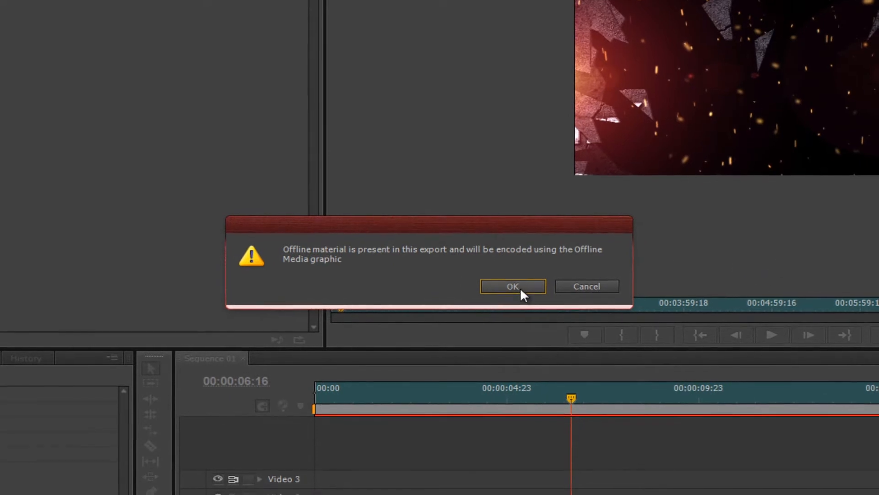
left_click(514, 288)
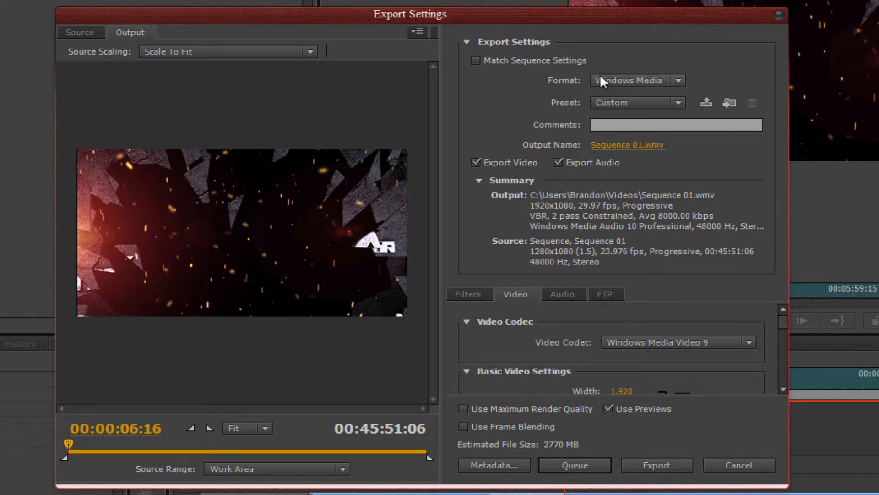
left_click(663, 79)
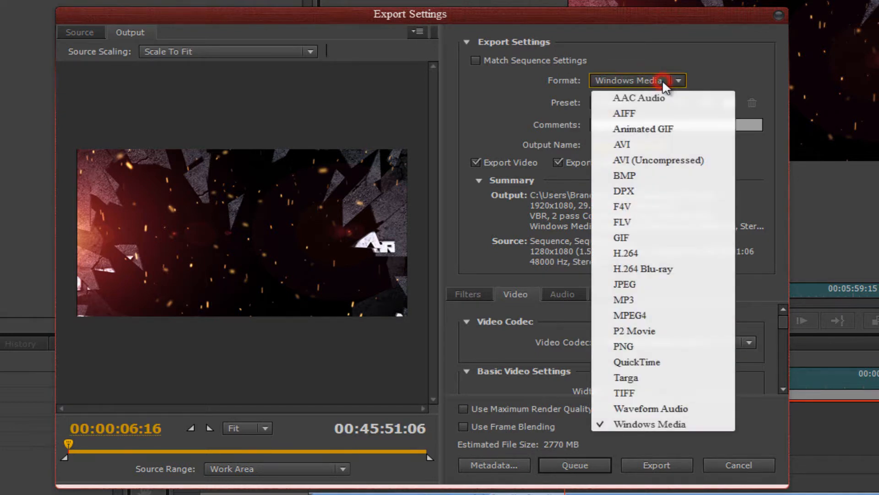
left_click(486, 122)
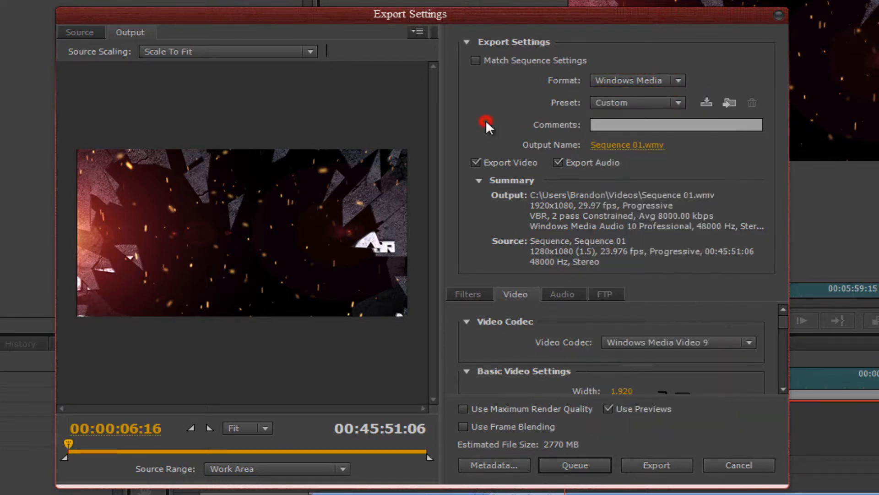
left_click(621, 144)
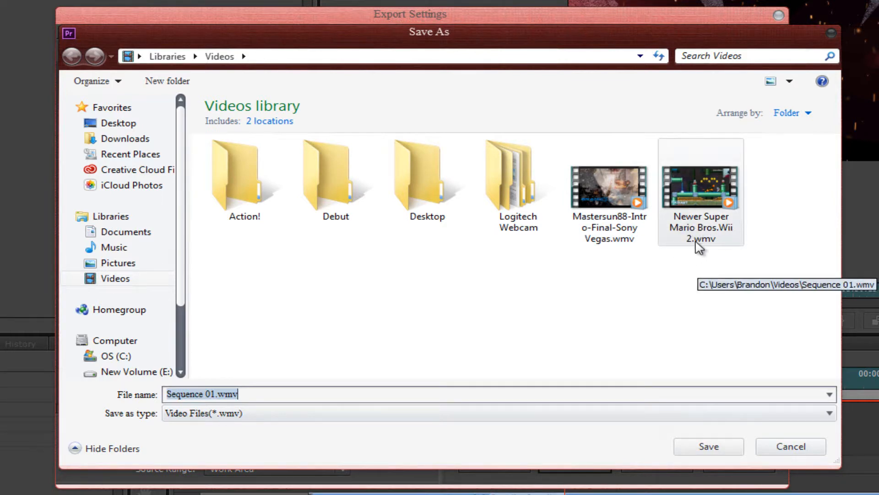
left_click(832, 32)
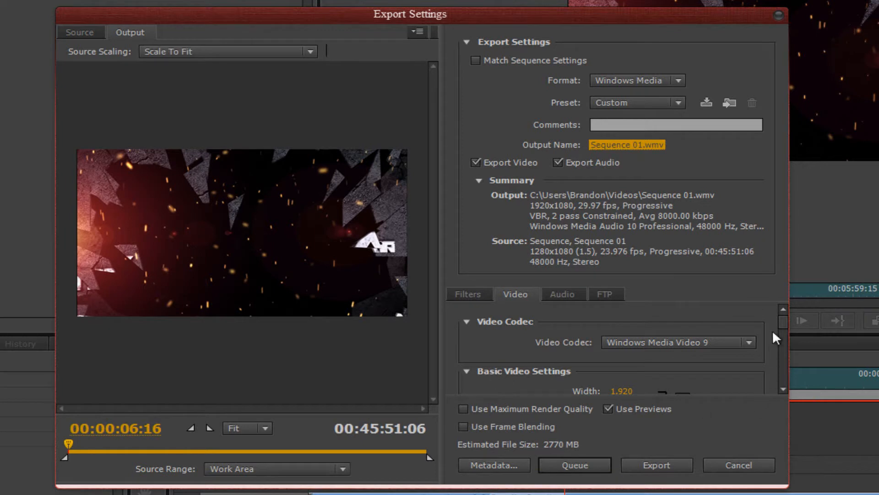
Step: Unlink the export frame's width and height in the basic video settings so they can be edited independently
mouse_move(783, 323)
left_mouse_down()
mouse_move(784, 334)
mouse_move(788, 326)
left_mouse_up()
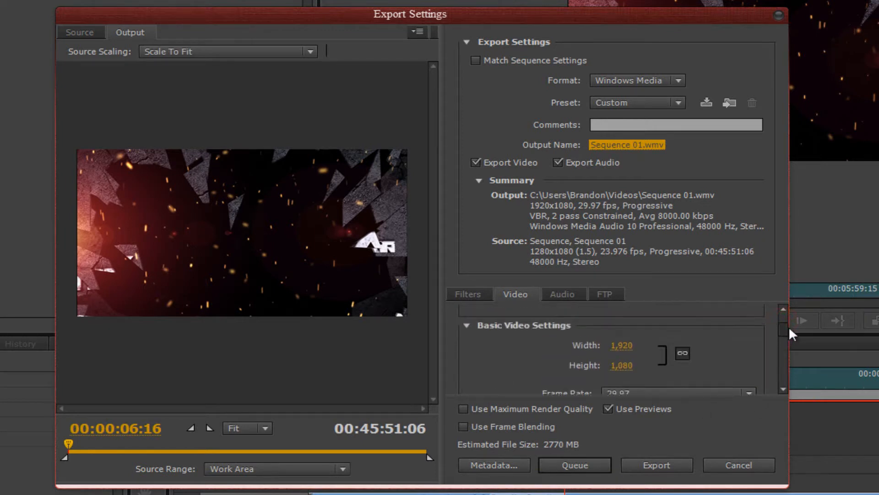
left_click(683, 353)
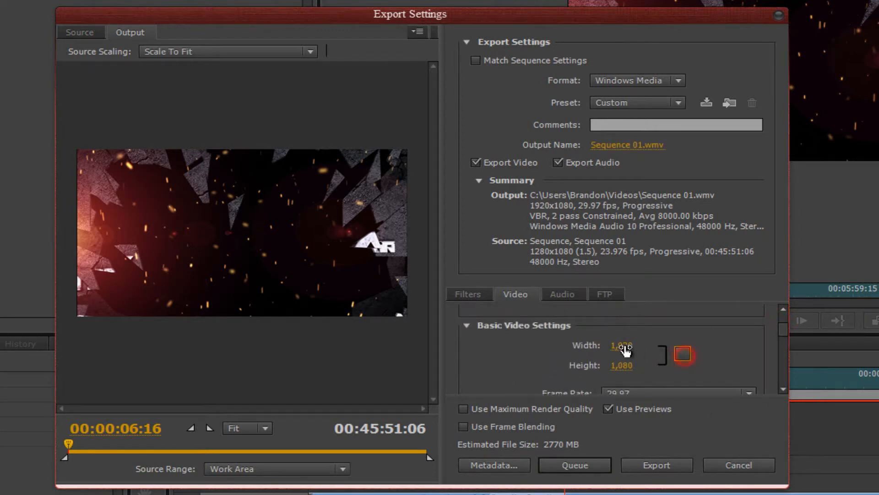
left_click(623, 346)
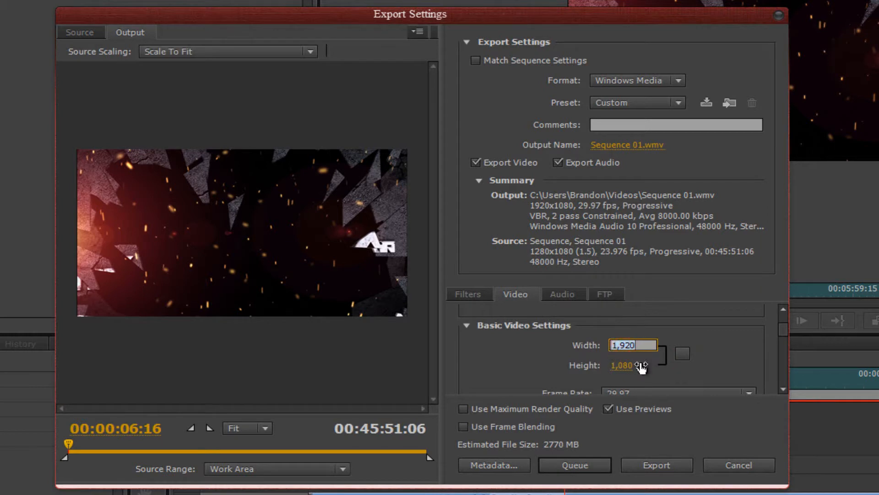
left_click(684, 364)
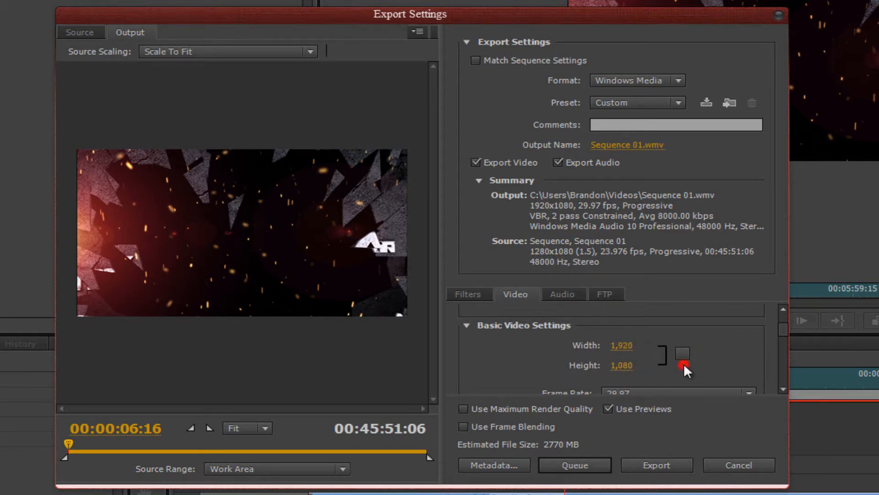
left_click(685, 354)
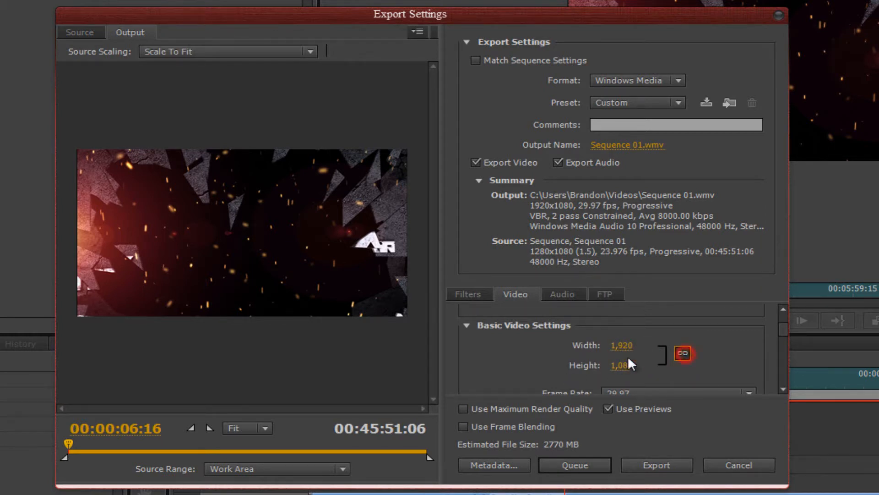
left_click(684, 353)
Step: Move the export settings dialog aside and abandon the export of Sequence 01
left_click_drag(599, 17, 286, 2)
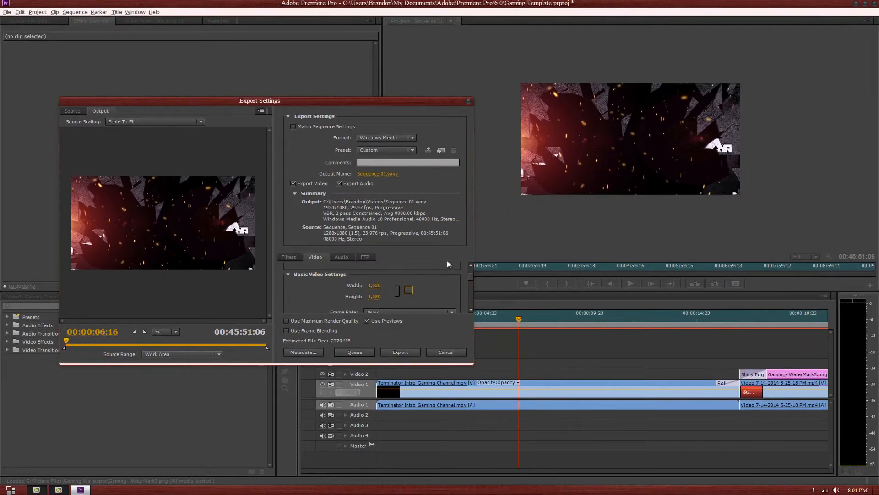
left_click(413, 352)
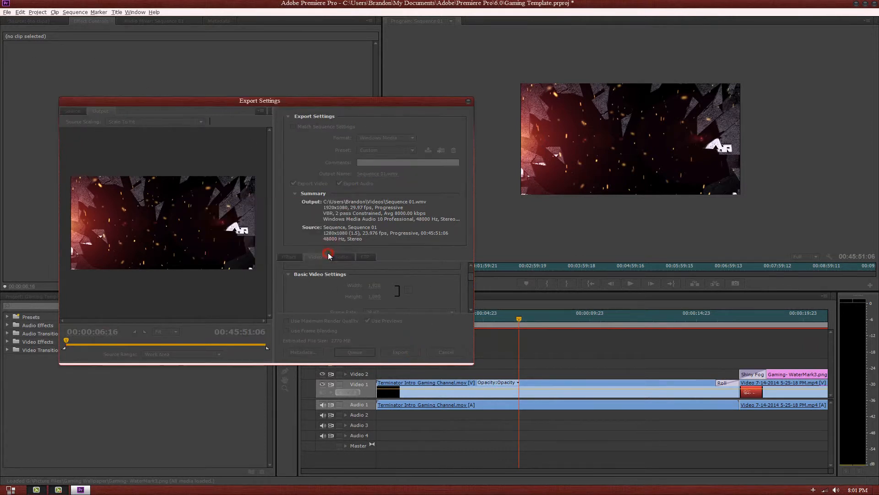
left_click(445, 353)
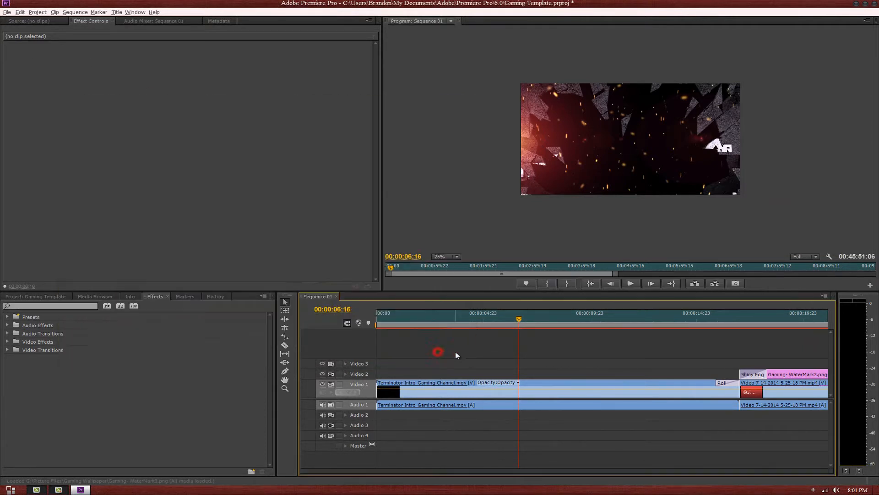
Step: Review the project's general and scratch disk settings, and close them without changes
left_click(7, 12)
mouse_move(37, 12)
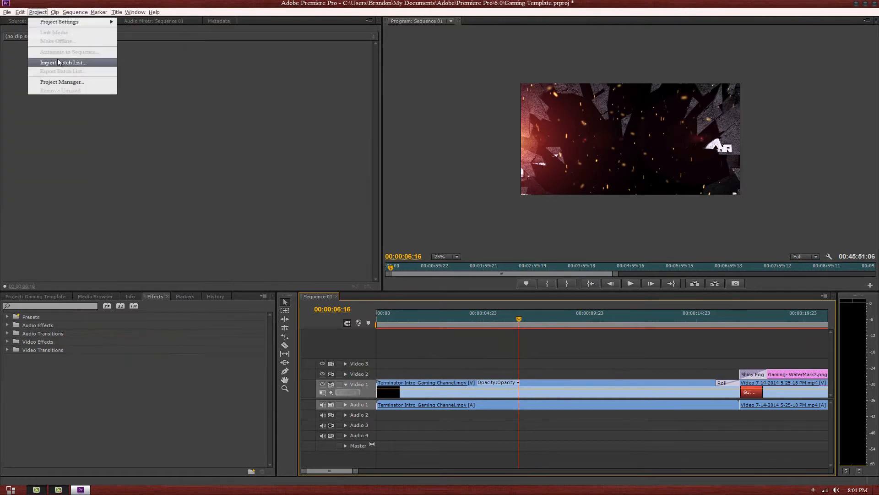
mouse_move(59, 21)
left_click(133, 22)
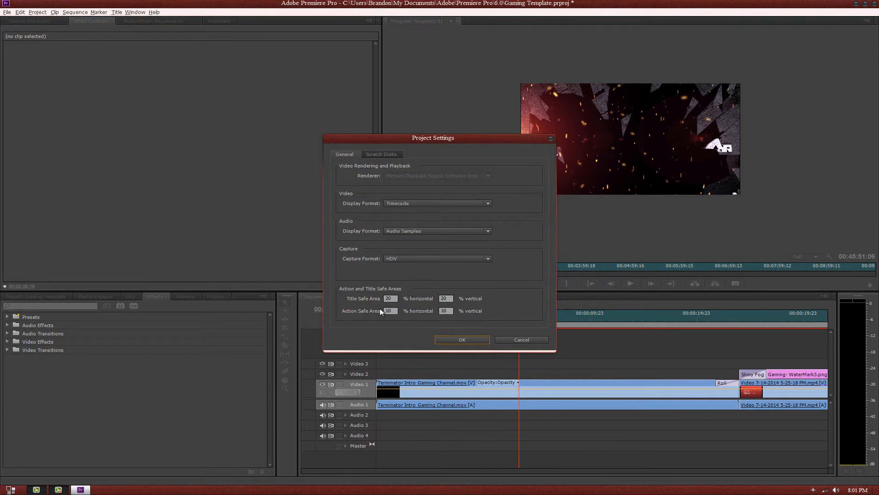
left_click(377, 154)
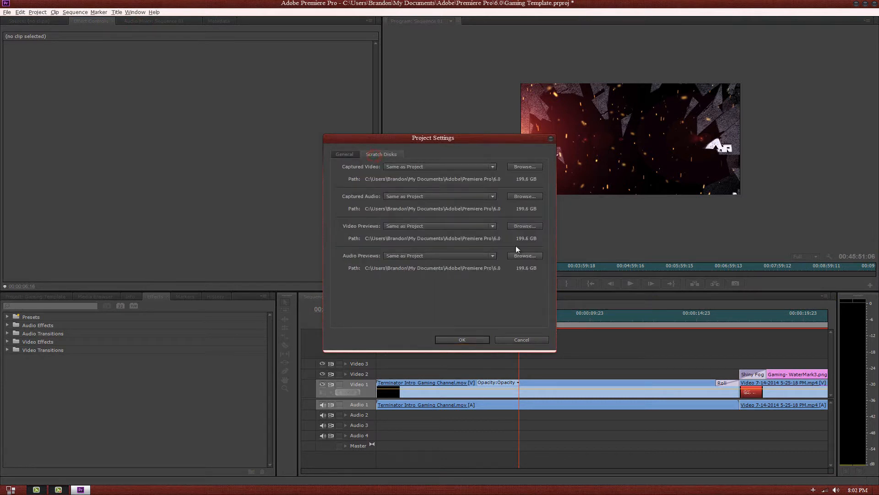
left_click(521, 339)
Step: Start a new project, discarding the unsaved changes to Gaming Template.prproj
left_click(8, 12)
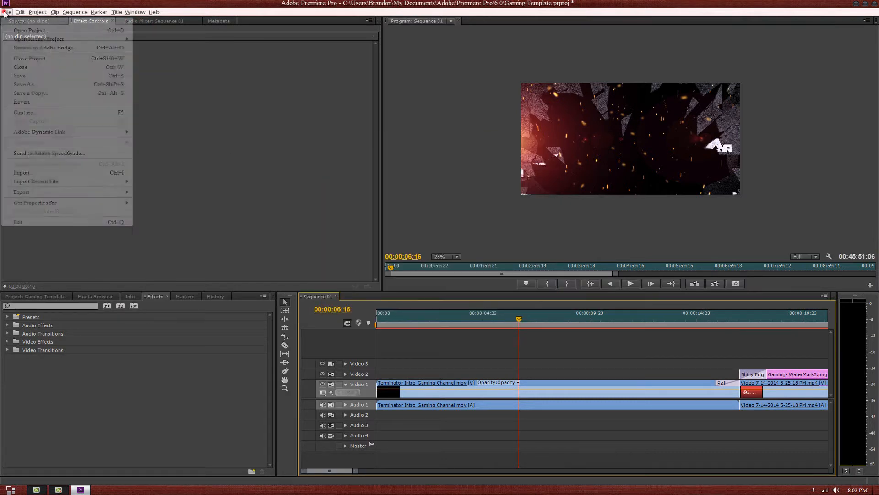
mouse_move(13, 22)
left_click(29, 59)
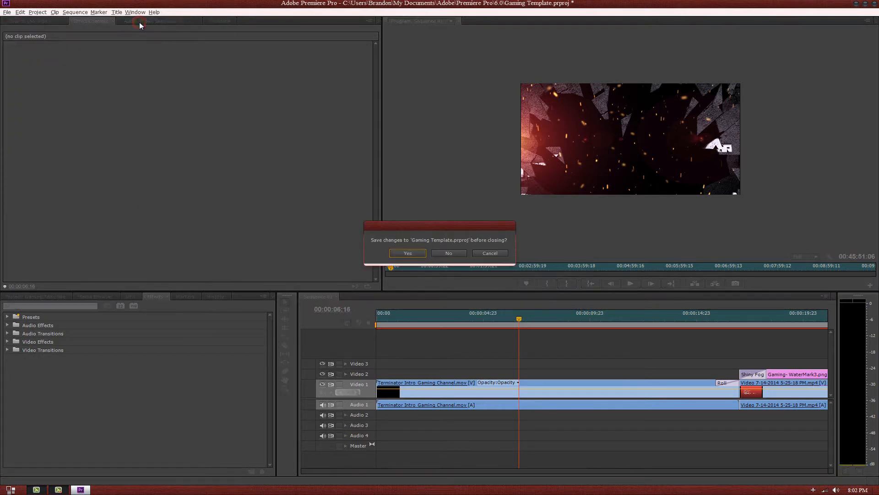
left_click(449, 253)
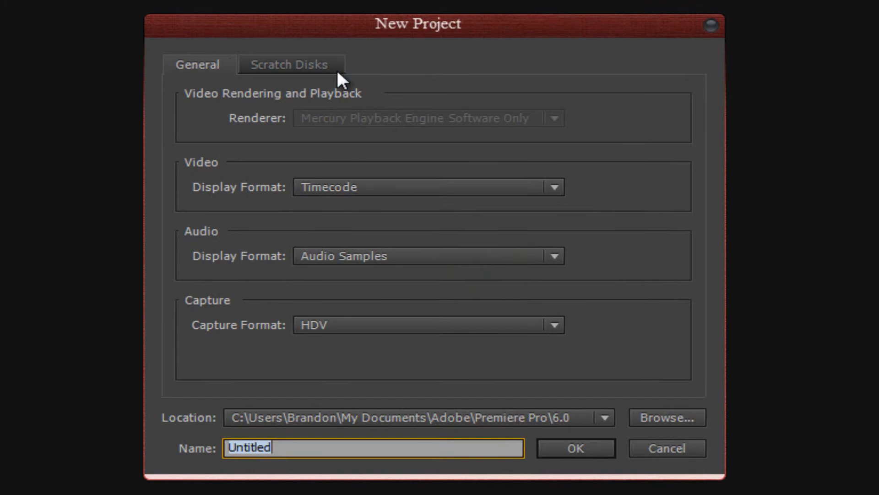
Step: Create the Untitled project with its default general and scratch disk settings, adding Sequence 01 from the DVCPROHD 1080p24 preset
left_click(321, 65)
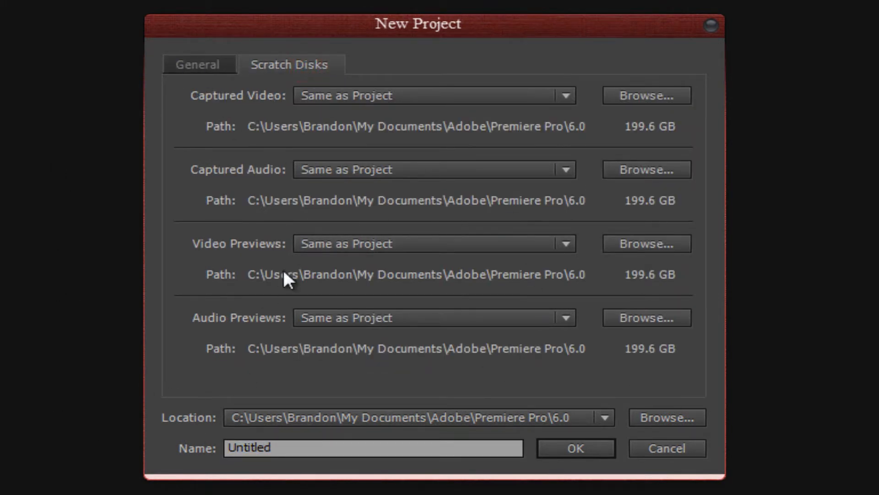
left_click(200, 64)
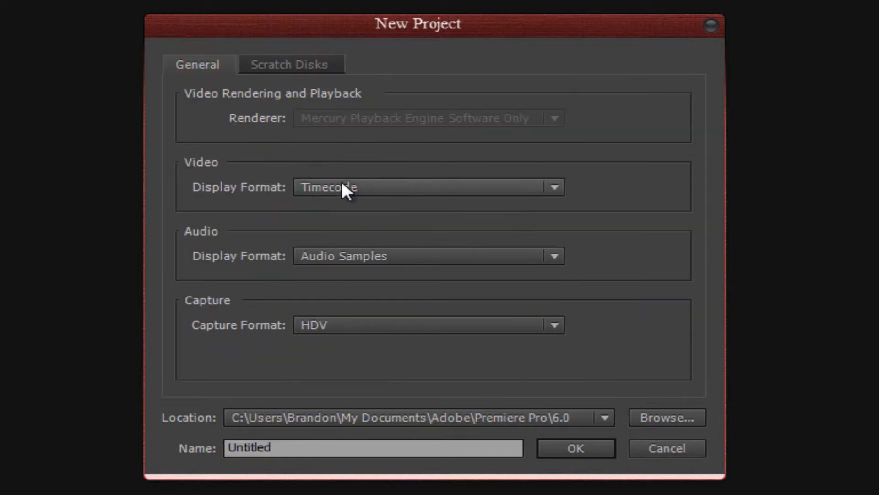
left_click(318, 64)
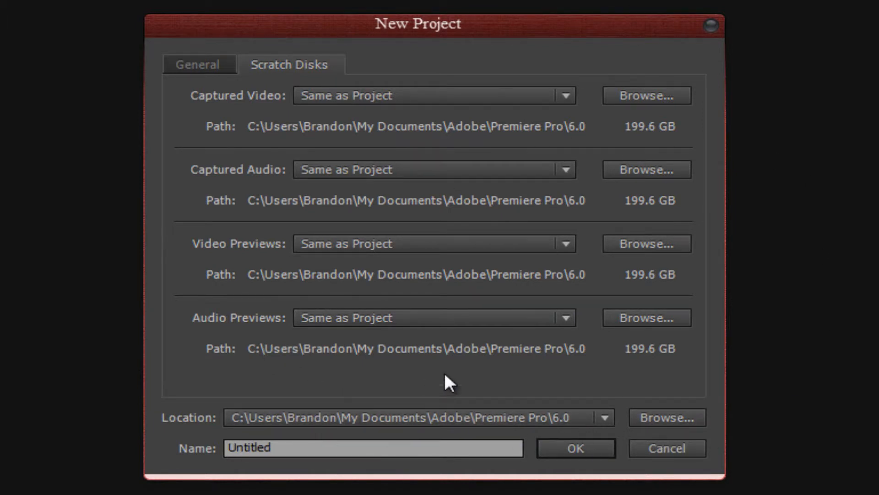
left_click(564, 447)
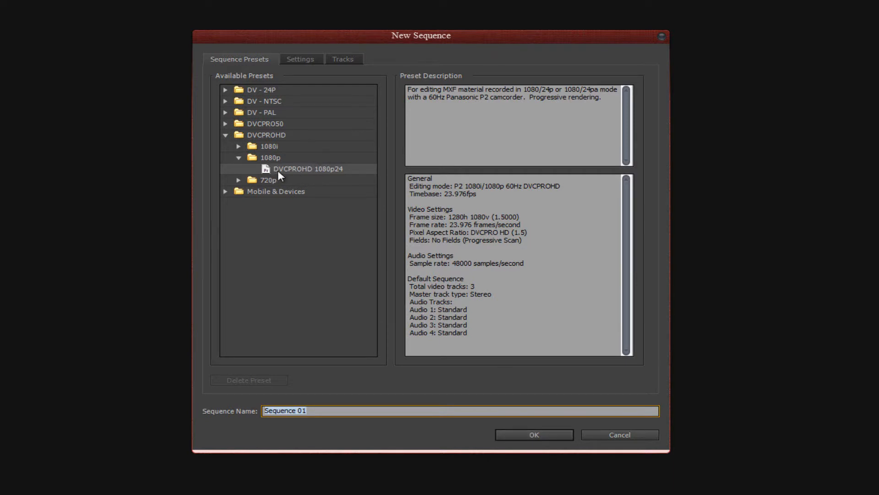
left_click(331, 168)
left_click(547, 431)
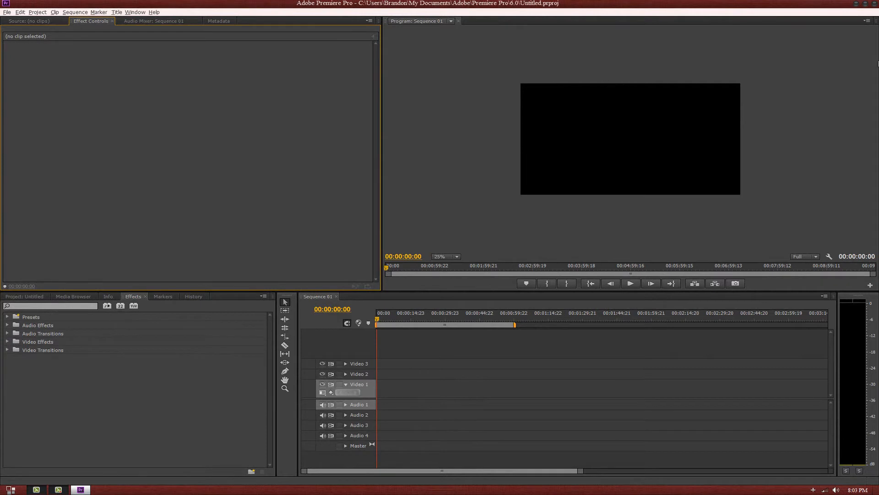
left_click(6, 13)
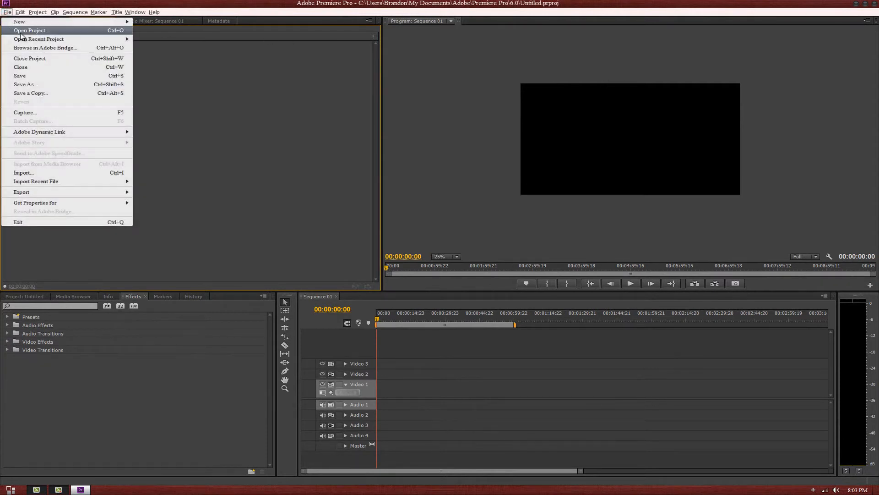
left_click(21, 32)
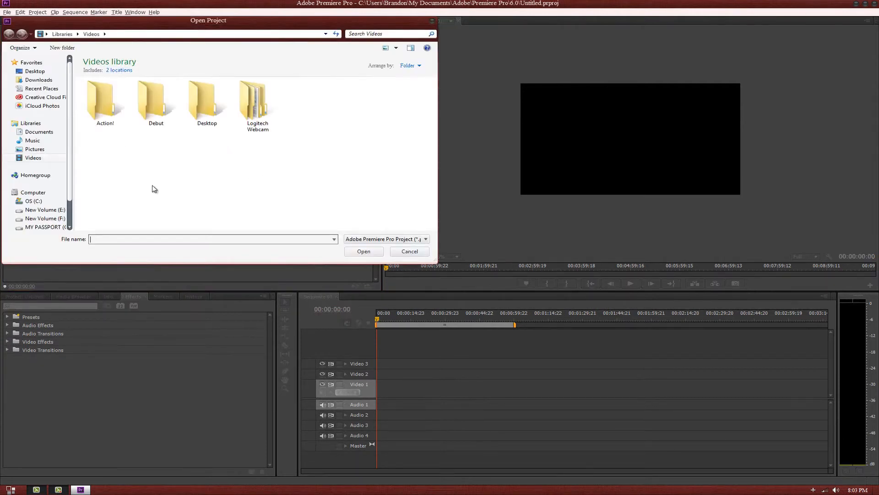
left_click(409, 251)
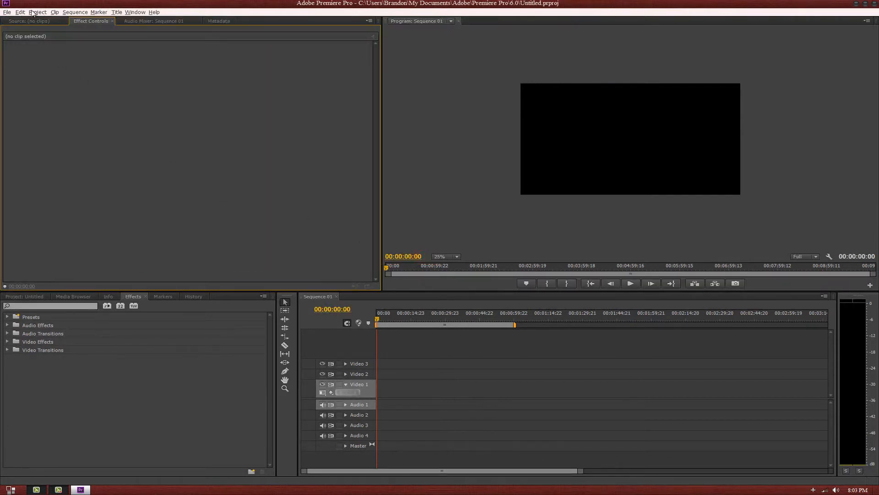
Step: Reopen the recent project Gaming Template.prproj
left_click(7, 11)
mouse_move(55, 40)
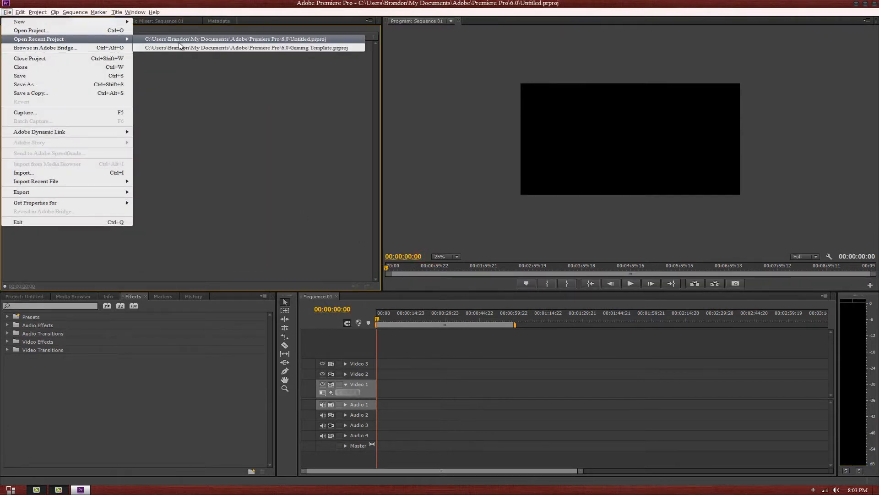
left_click(232, 48)
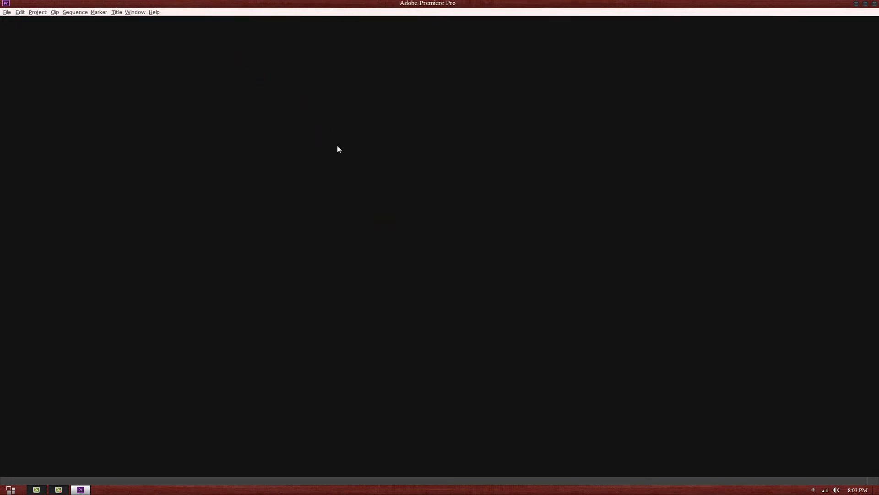
left_click(409, 290)
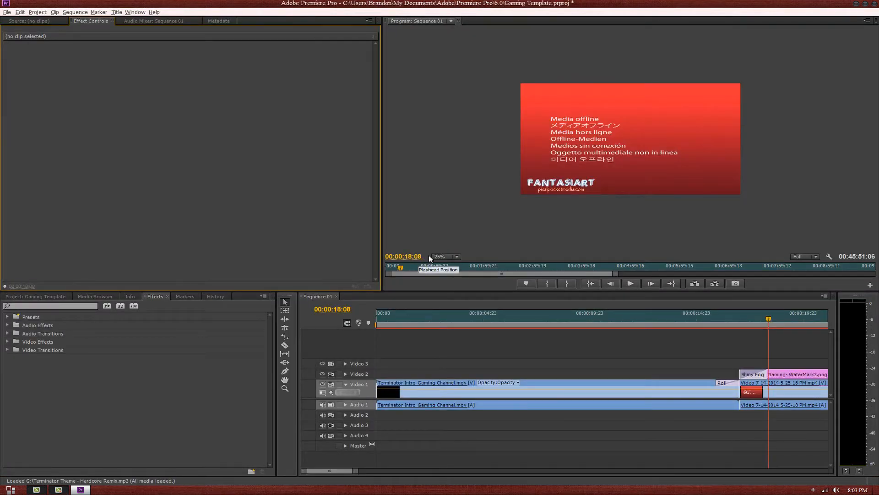
Step: Examine Sequence 01 at several points along the intro clip and its transition into the gameplay video, finishing at 00:00:05:20
left_click(454, 314)
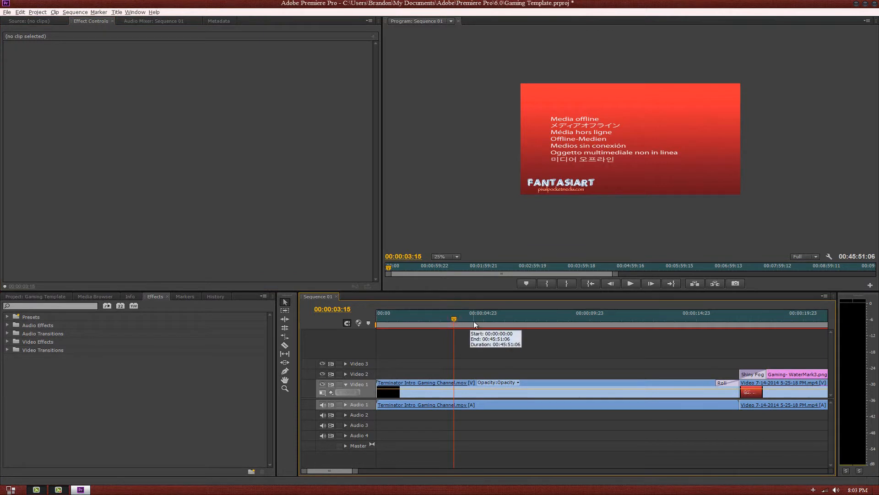
left_click(550, 318)
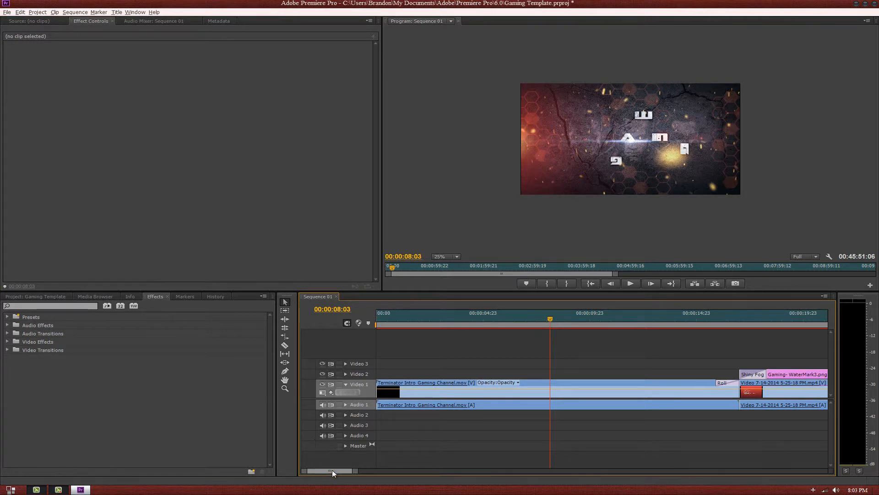
mouse_move(332, 470)
left_mouse_down()
mouse_move(757, 474)
mouse_move(293, 461)
mouse_move(331, 464)
left_mouse_up()
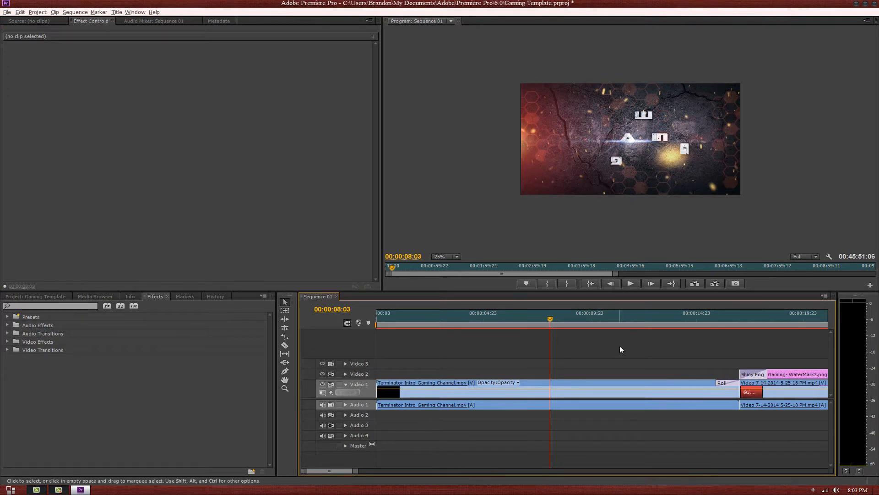
left_click(717, 313)
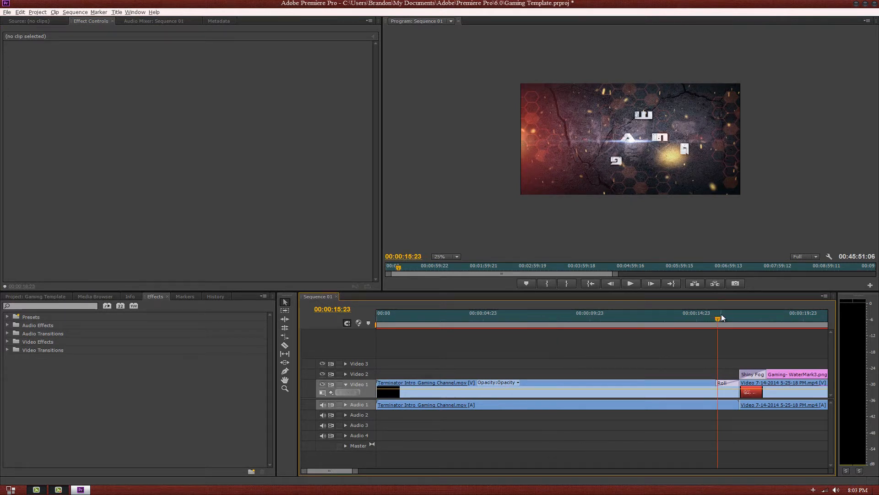
left_click(727, 320)
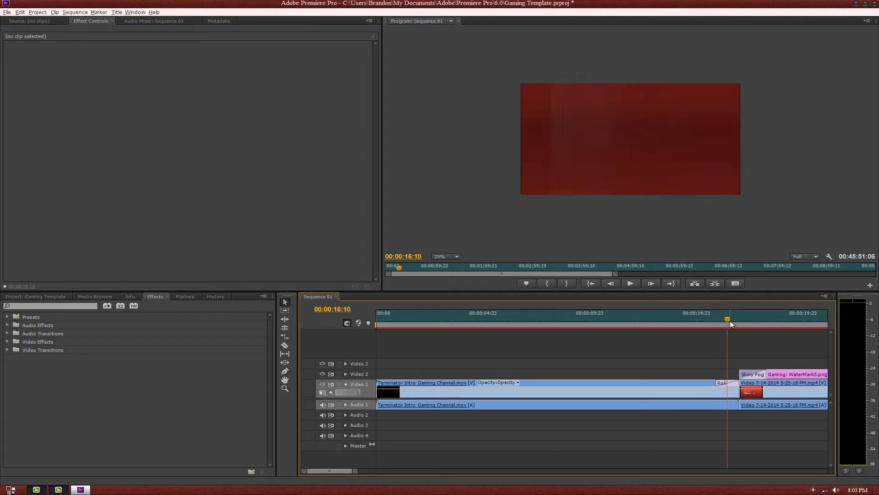
left_click(736, 321)
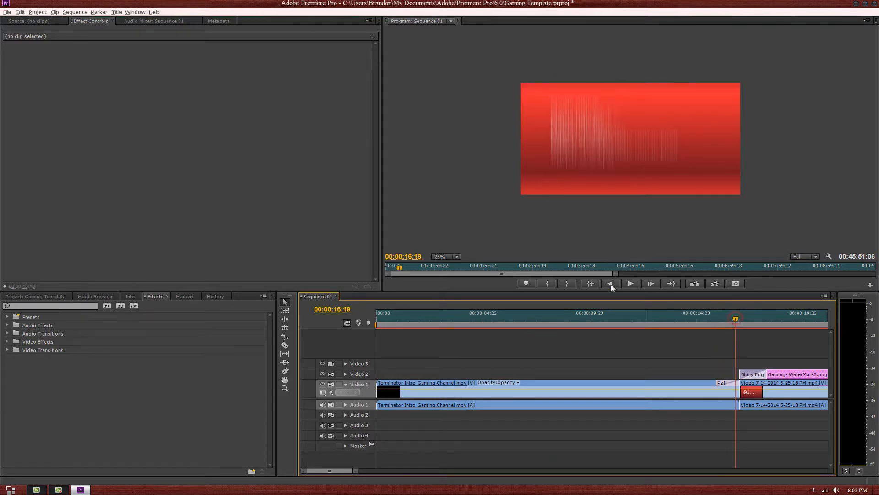
left_click(756, 319)
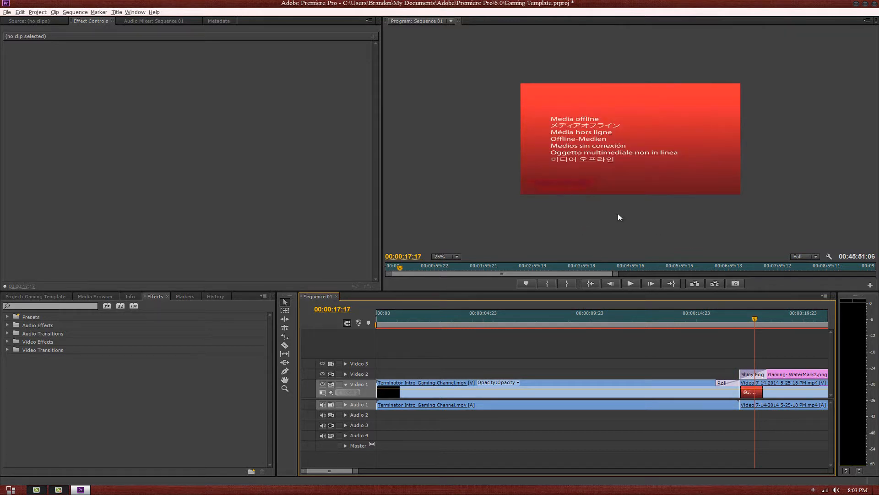
left_click(501, 320)
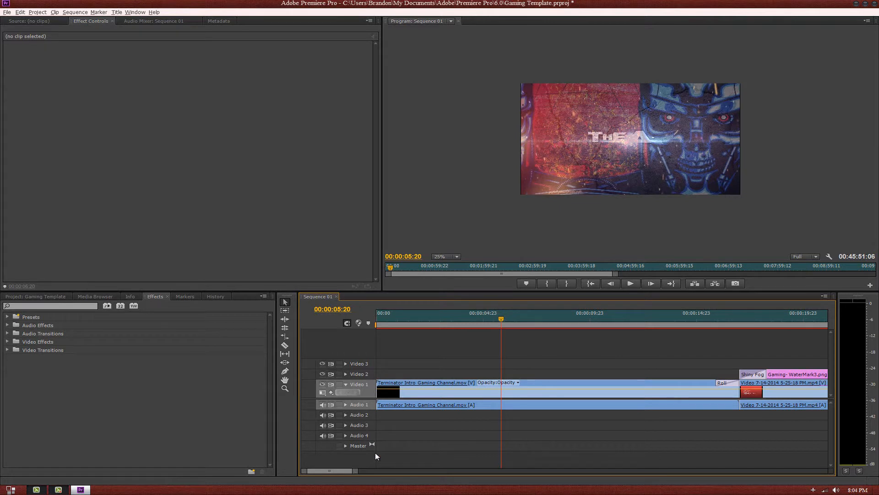
left_click_drag(354, 467, 339, 455)
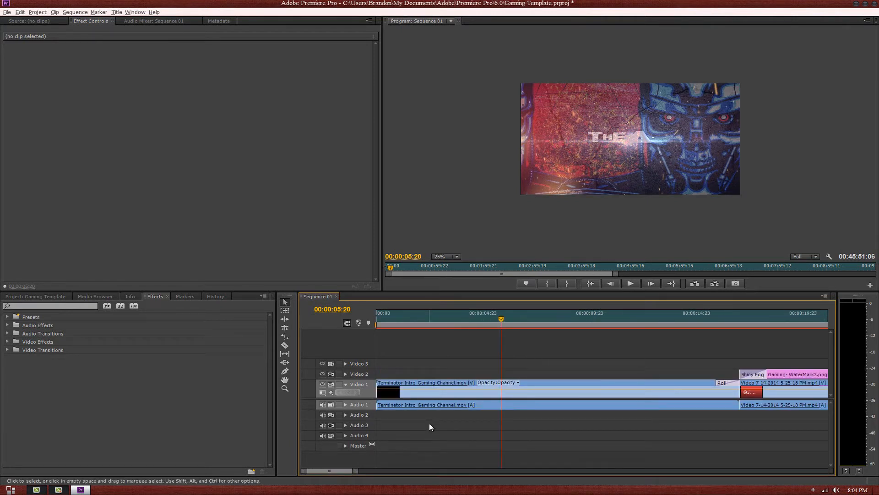
Step: Open the media export settings for Sequence 01
left_click(7, 11)
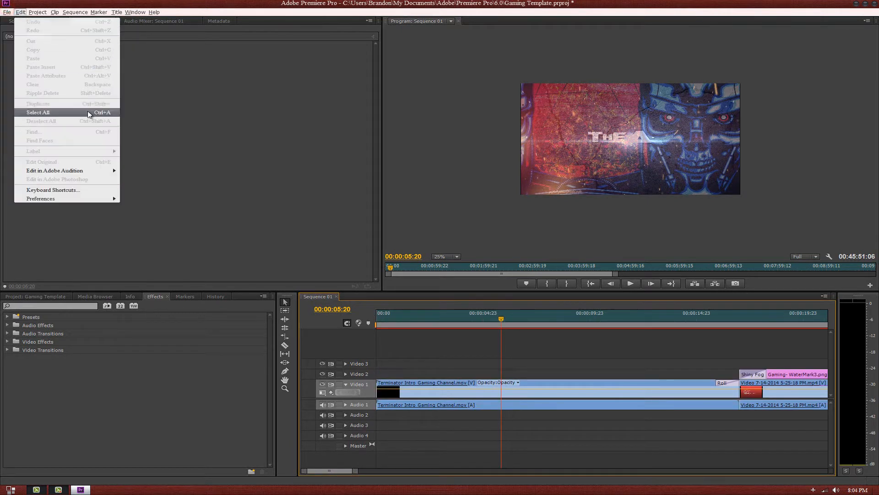
left_click(6, 11)
left_click(7, 12)
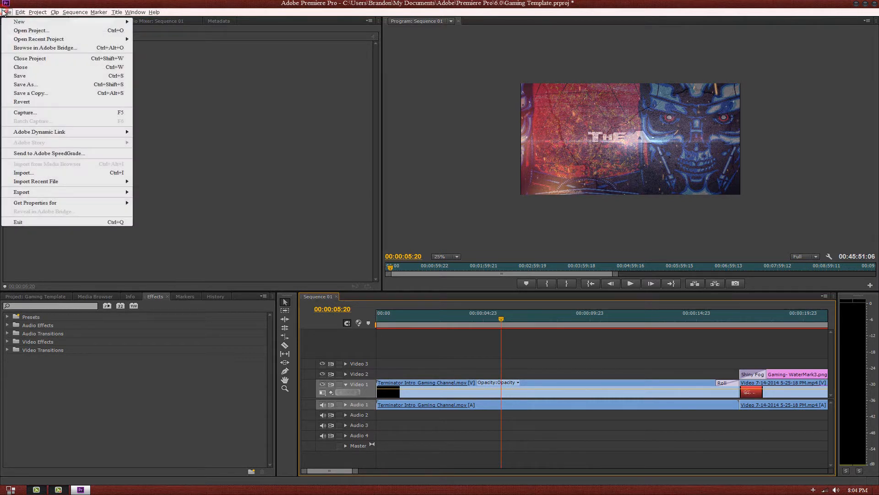
mouse_move(34, 192)
left_click(172, 192)
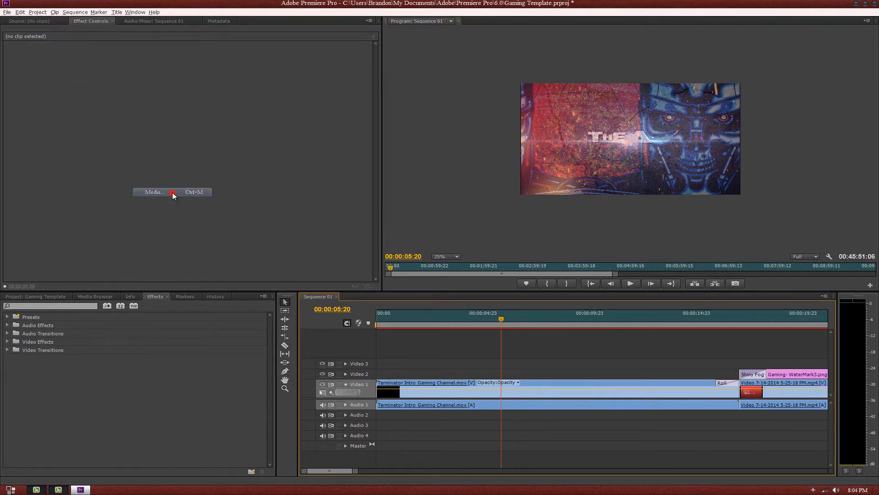
key("Return")
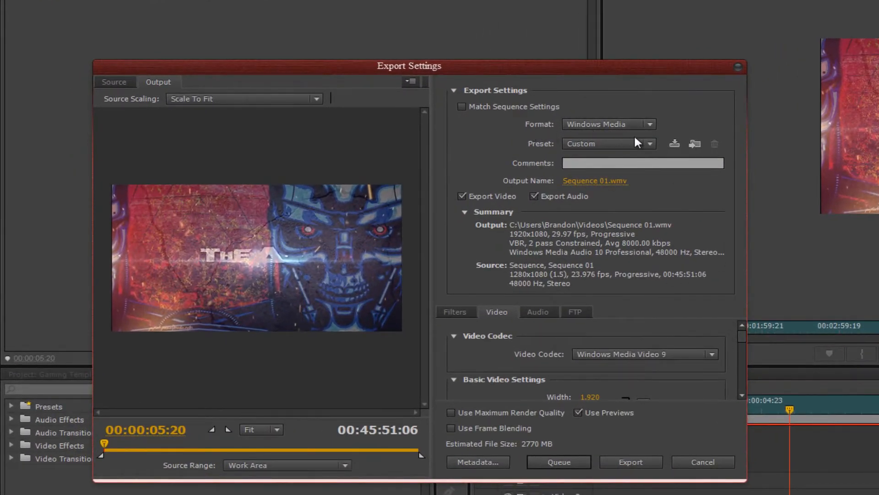
Step: Review the export's frame size, frame rate and field order, keeping the pixel aspect at Square Pixels (1.0)
left_click_drag(744, 333, 744, 342)
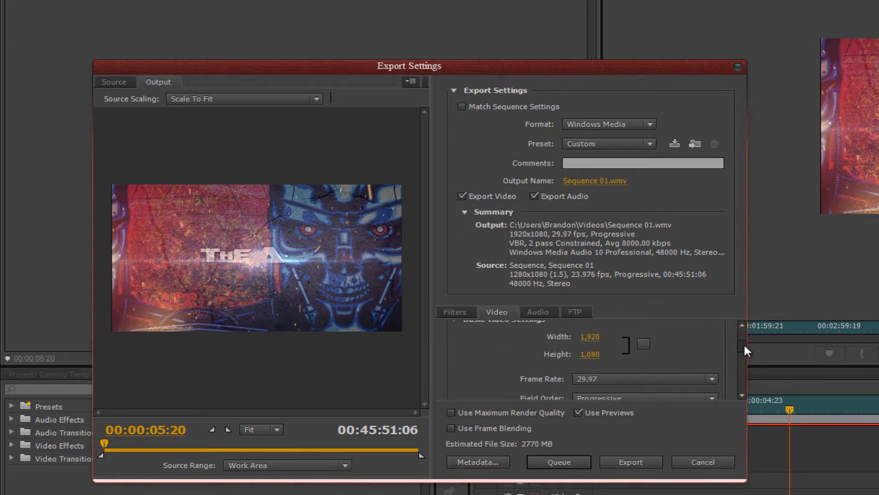
left_click(643, 345)
left_click_drag(741, 348, 740, 358)
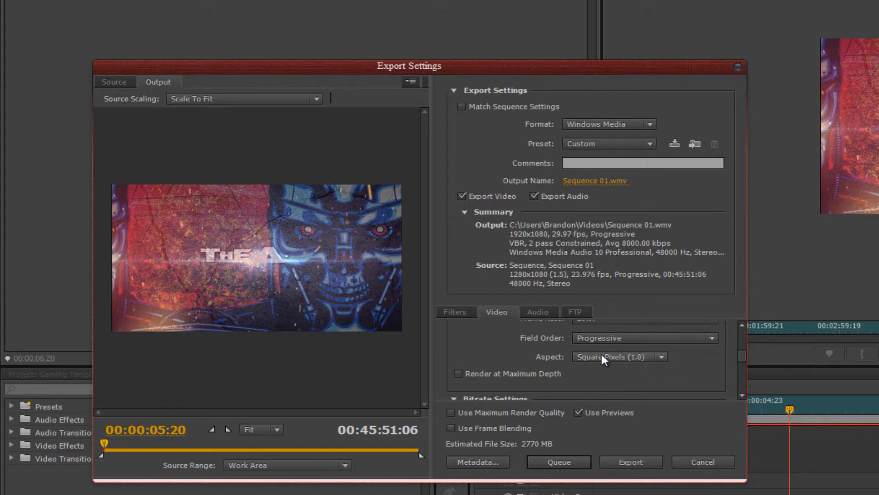
left_click(616, 356)
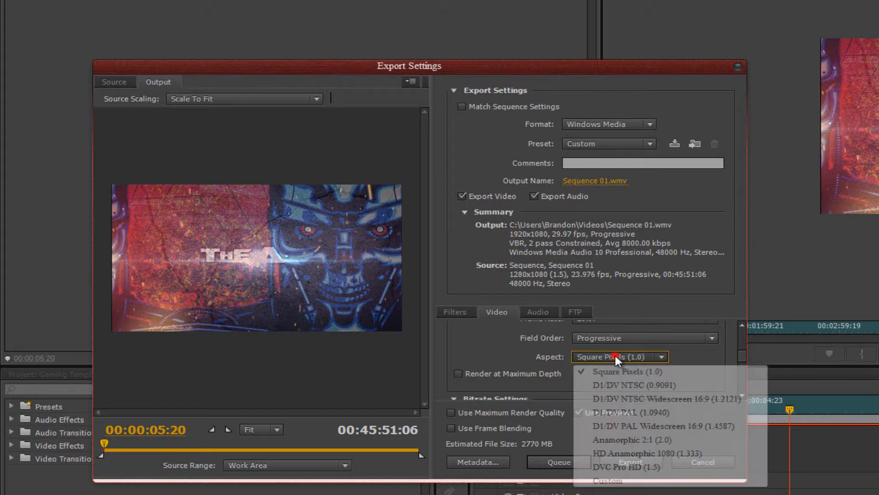
left_click(636, 371)
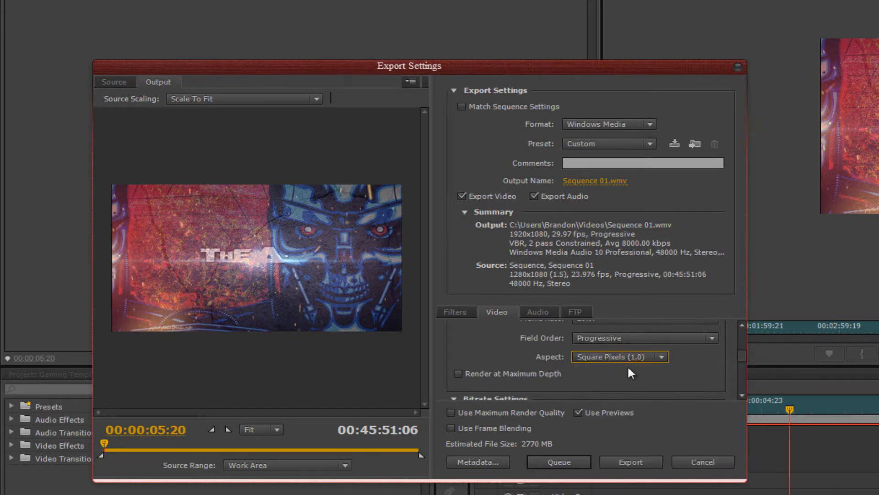
Step: Try the DVC Pro HD (1.5), HD Anamorphic 1080 (1.333) and D1/DV PAL Widescreen 16:9 (1.4587) pixel aspects, and return to Square Pixels (1.0)
left_click(631, 359)
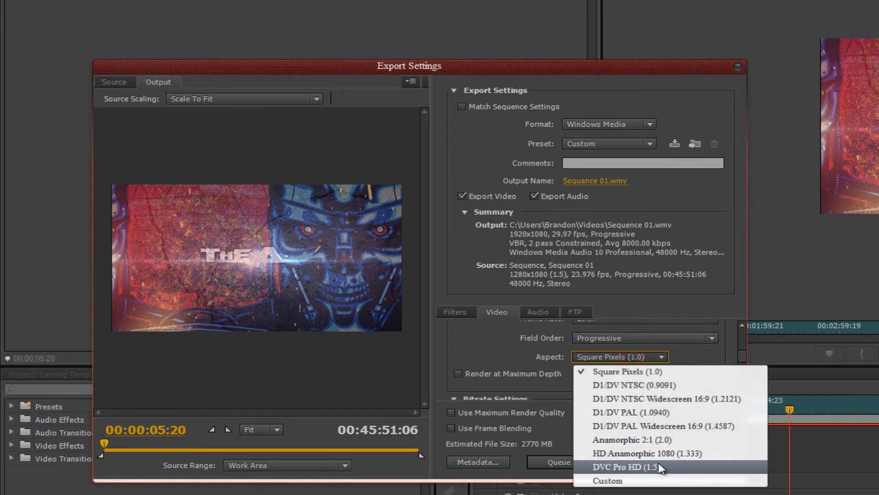
left_click(660, 467)
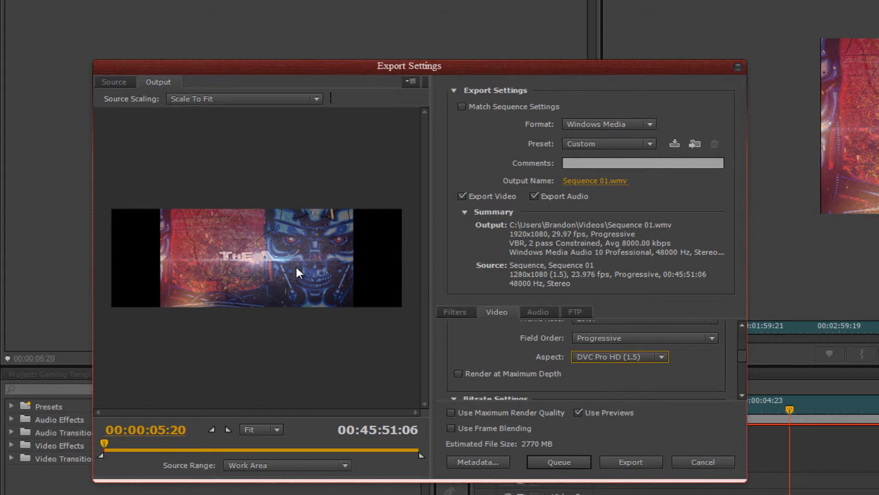
left_click(591, 358)
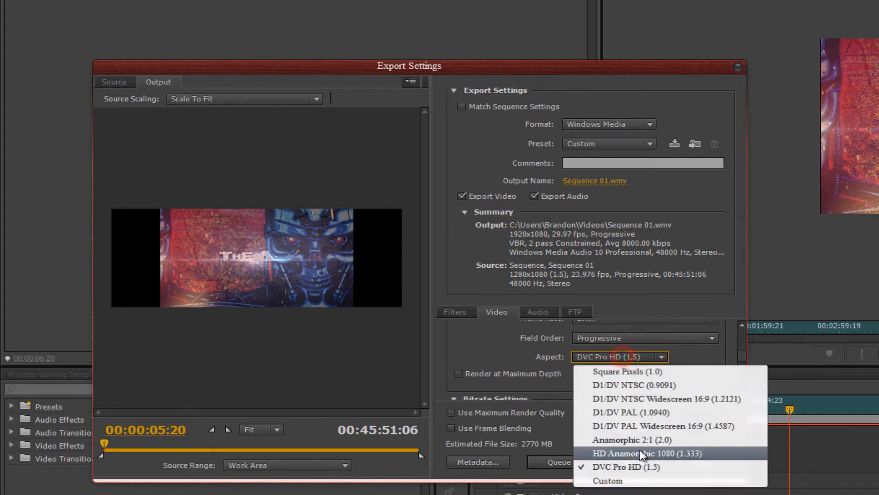
left_click(644, 452)
left_click(611, 356)
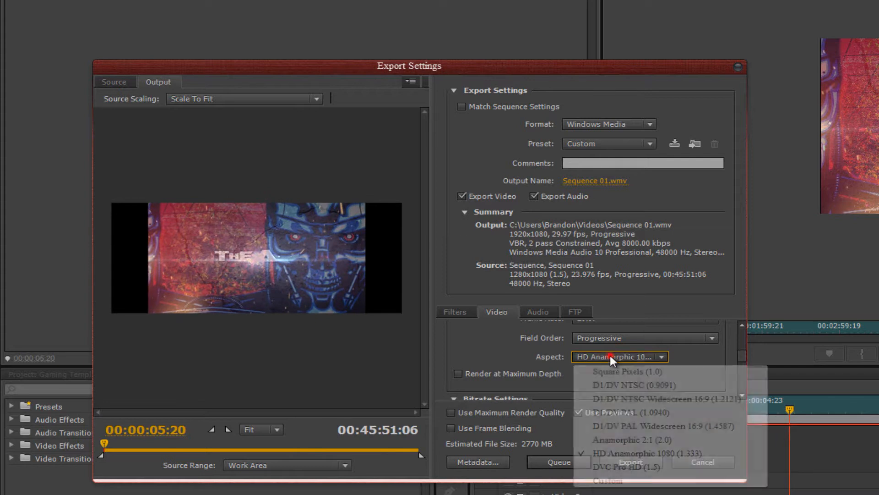
left_click(634, 423)
left_click(613, 356)
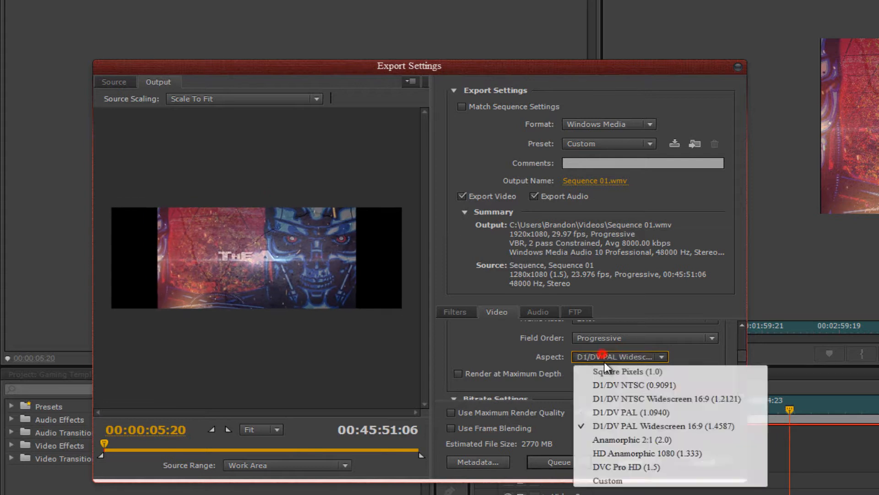
left_click(633, 372)
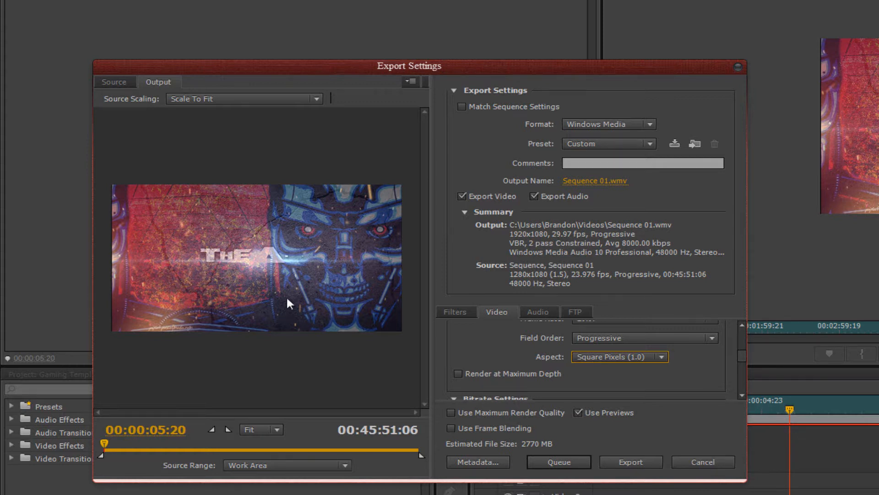
Step: Review the Windows Media export's bitrate encoding, average and peak video bitrates and peak buffer size
left_click_drag(450, 63, 540, 75)
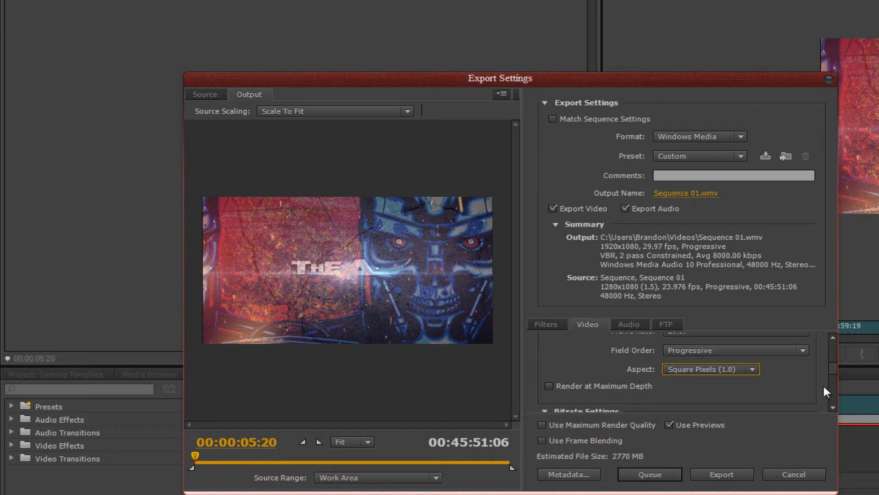
left_click_drag(834, 365, 833, 380)
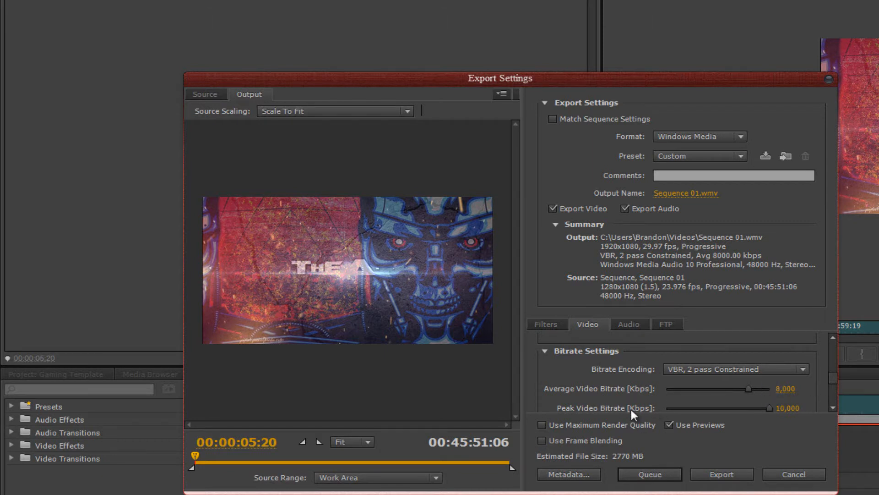
left_click_drag(831, 375, 836, 379)
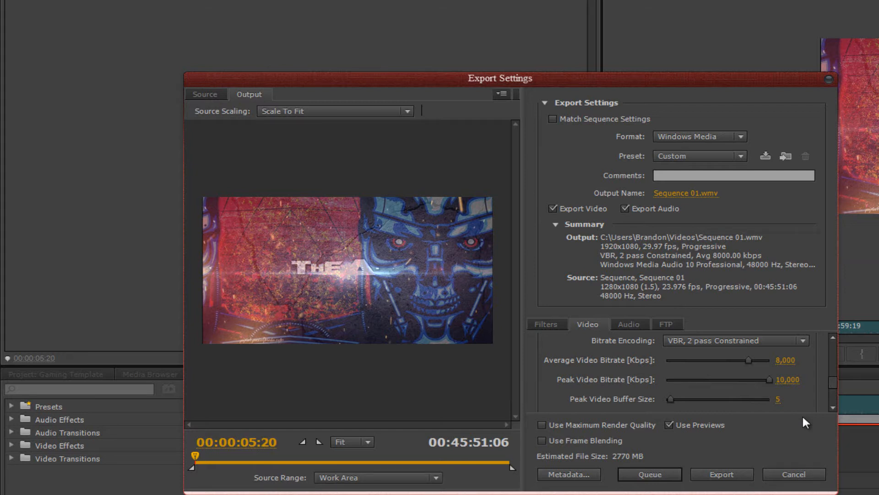
mouse_move(834, 383)
left_mouse_down()
mouse_move(838, 364)
mouse_move(827, 387)
left_mouse_up()
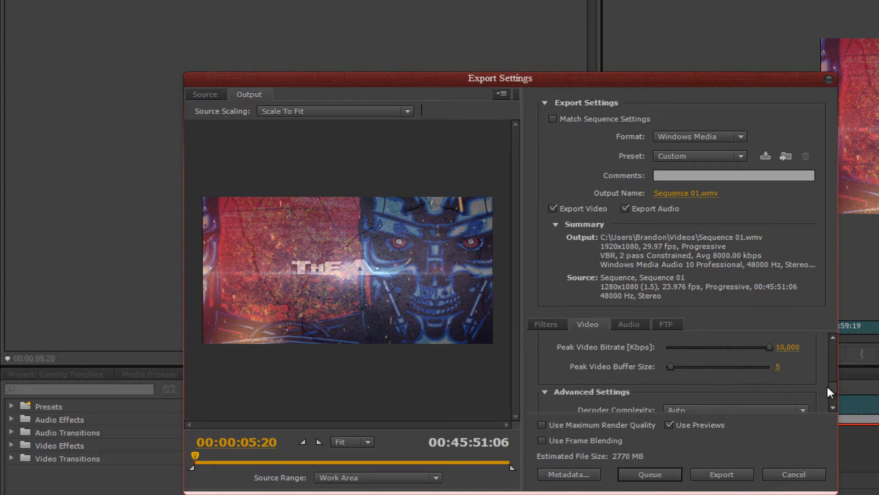
mouse_move(833, 386)
left_mouse_down()
mouse_move(837, 339)
mouse_move(831, 382)
left_mouse_up()
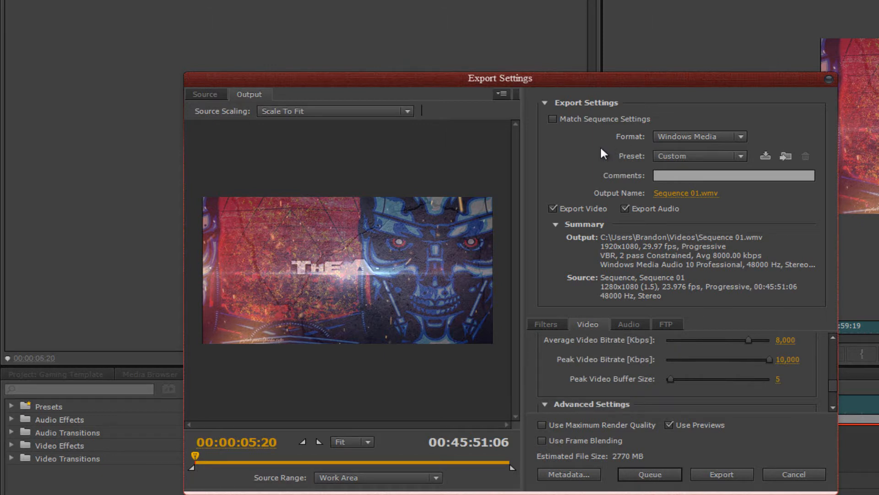
Step: Set the export format to H.264 and apply the YouTube HD 1080p 29.97 preset
left_click(678, 136)
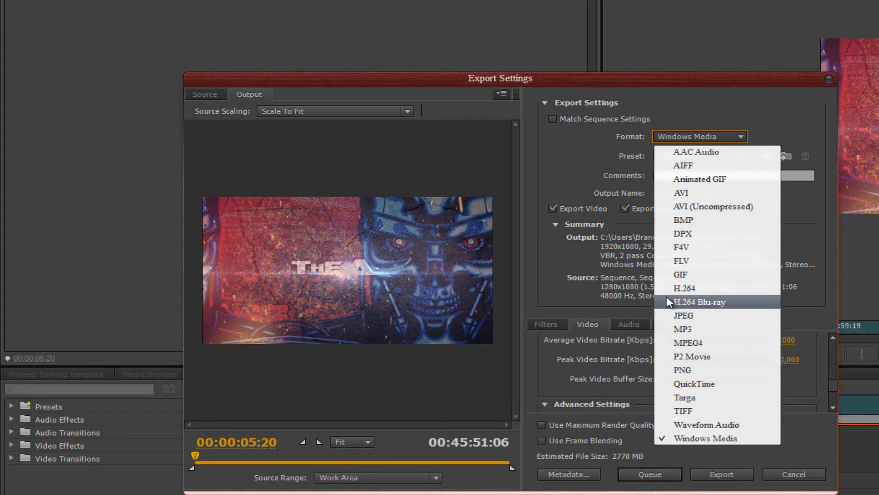
left_click(697, 288)
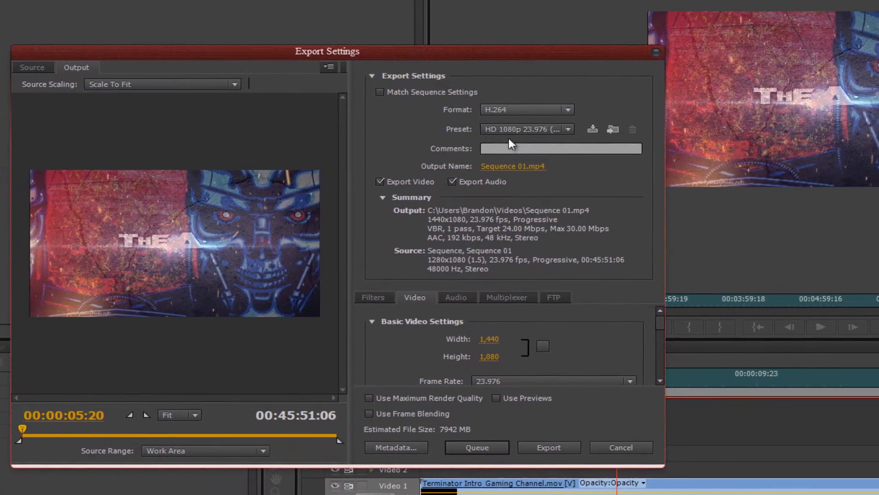
left_click(504, 129)
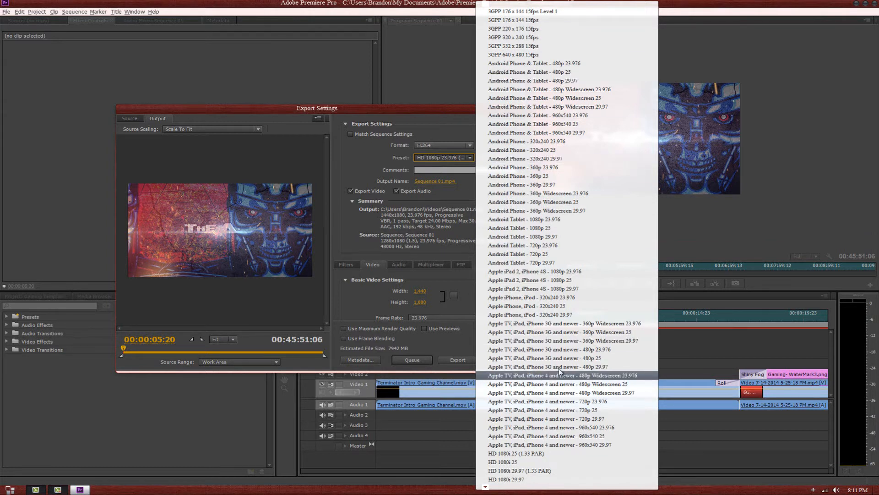
left_click(486, 488)
left_click(485, 488)
left_click(486, 488)
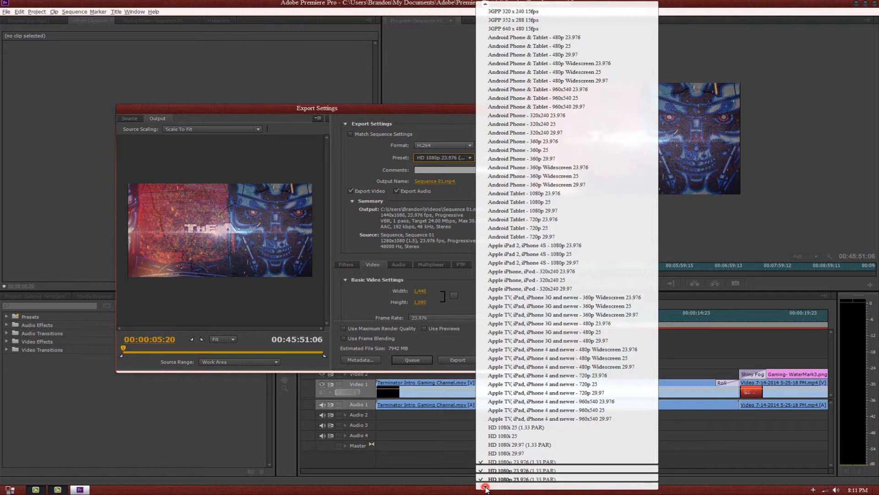
left_click(486, 487)
left_click(486, 488)
left_click(486, 488)
left_click(486, 488)
left_click(486, 488)
left_click(486, 488)
left_click(486, 488)
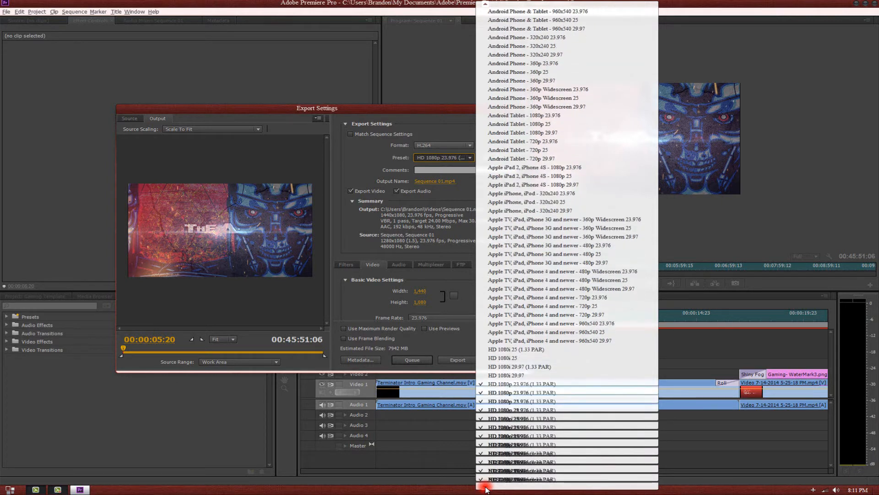
left_click(486, 488)
left_click(486, 489)
left_click(486, 488)
left_click(486, 489)
left_click(486, 488)
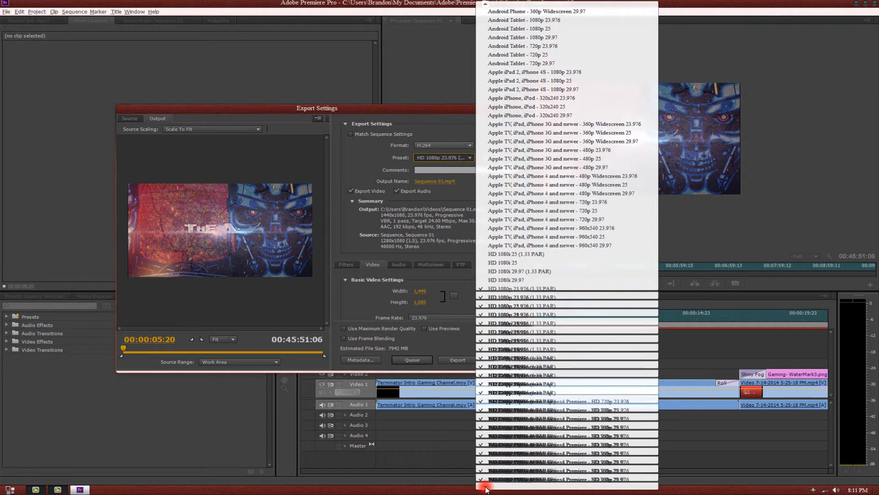
left_click(486, 488)
left_click(486, 488)
left_click(486, 488)
left_click(486, 488)
left_click(486, 488)
left_click(486, 489)
left_click(486, 488)
left_click(486, 489)
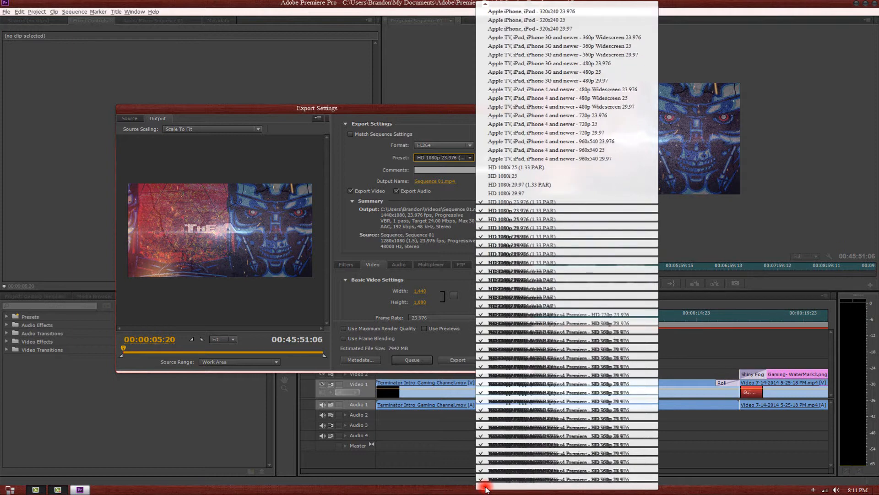
left_click(486, 489)
left_click(486, 488)
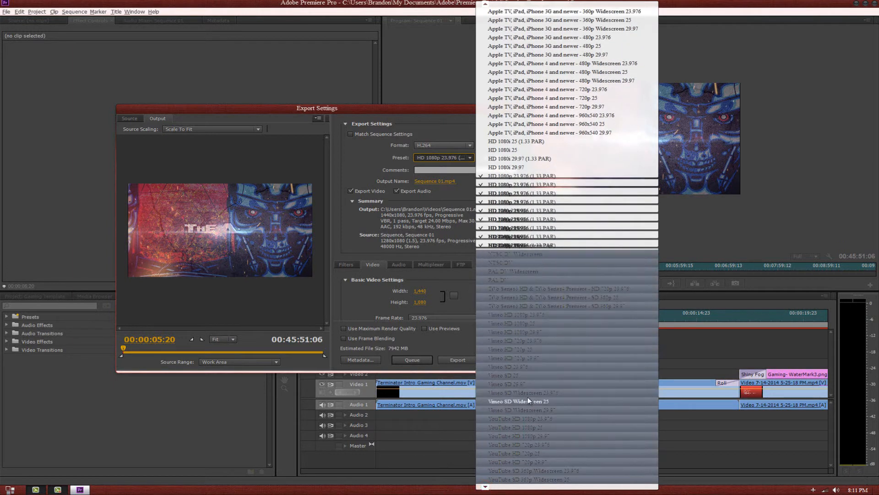
left_click(485, 487)
left_click(484, 488)
left_click(485, 487)
left_click(484, 488)
left_click(486, 487)
left_click(485, 487)
left_click(486, 487)
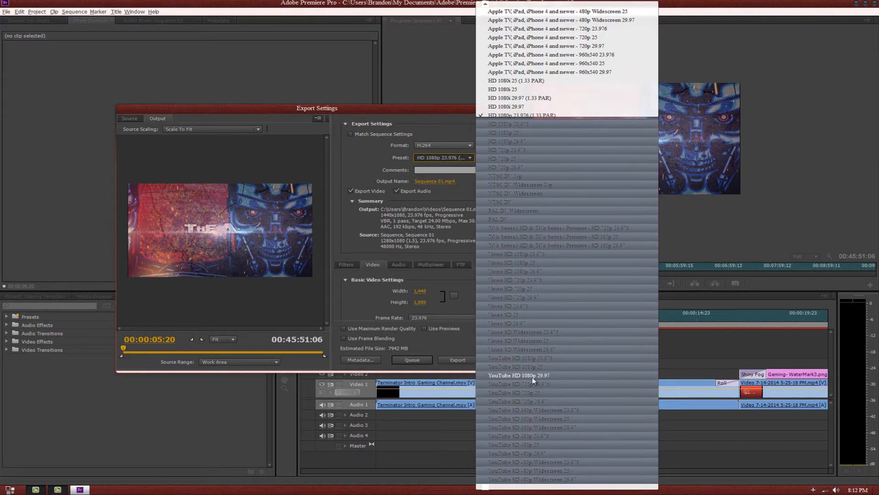
left_click(521, 374)
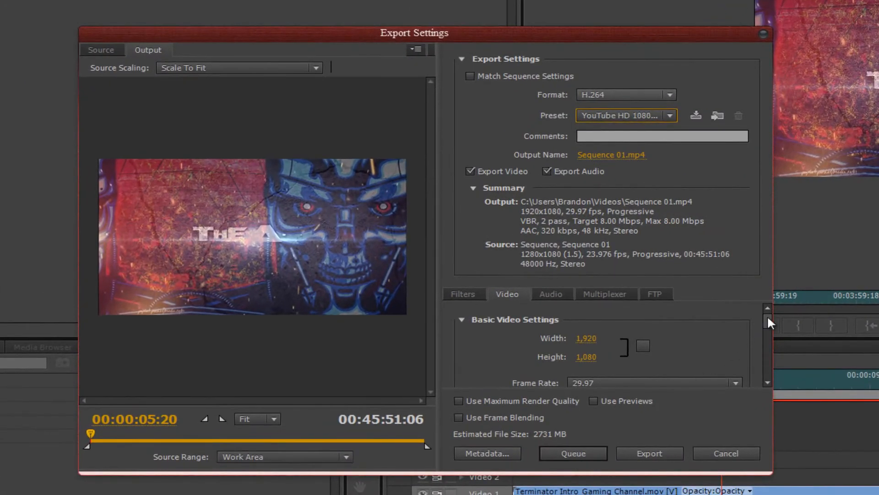
Step: Review the H.264 frame rate, field order, aspect and TV standard, and check the available level and profile options without changing them
left_click_drag(767, 315, 764, 329)
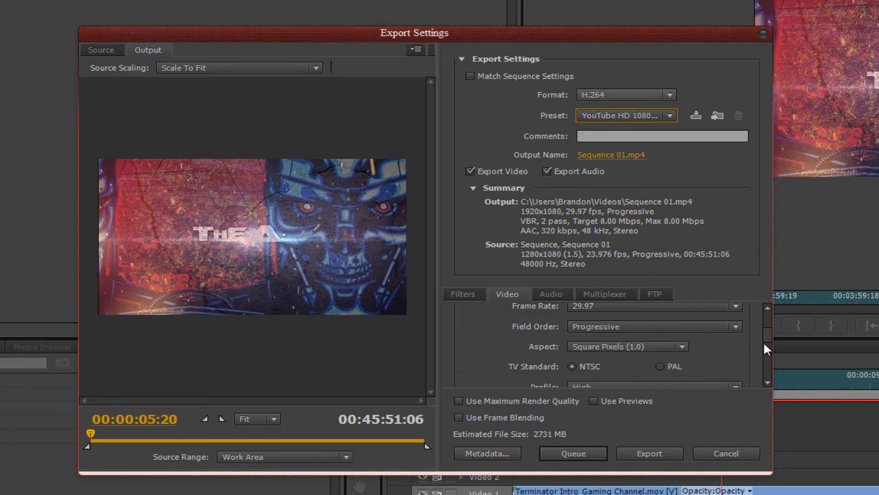
left_click_drag(766, 334, 764, 348)
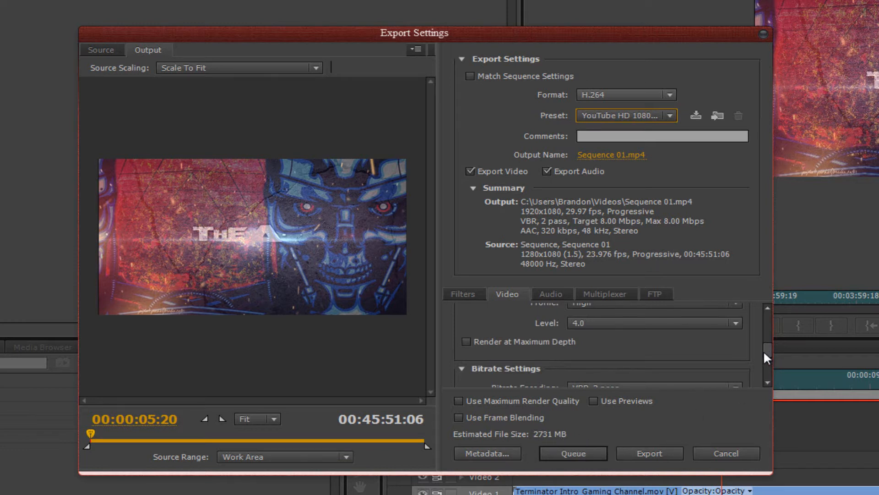
mouse_move(763, 350)
left_mouse_down()
mouse_move(760, 361)
mouse_move(768, 354)
left_mouse_up()
scroll(771, 346, "down", 1)
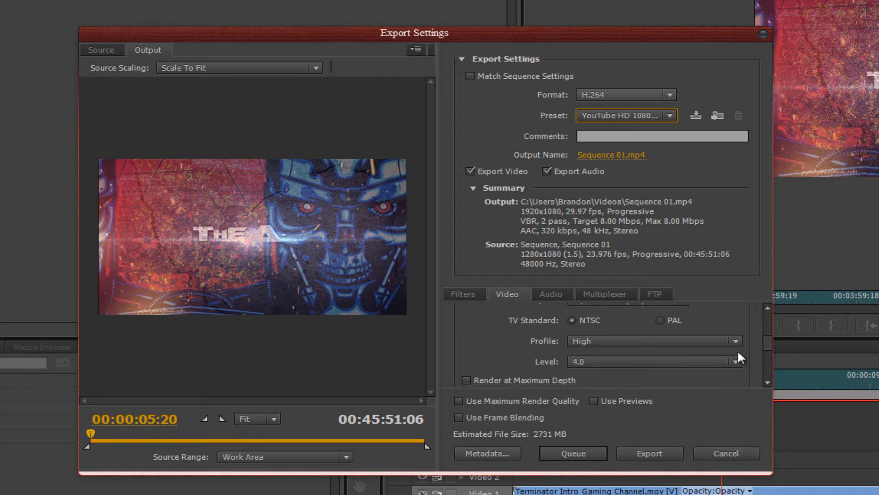
left_click(636, 360)
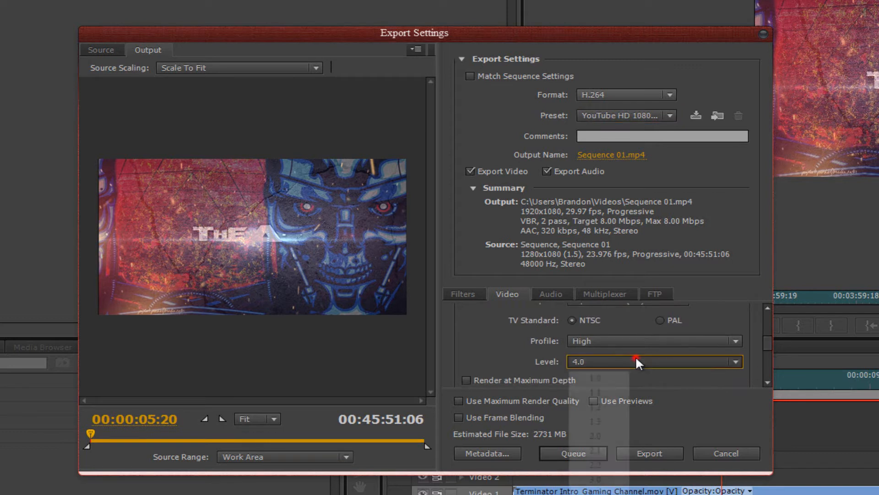
left_click(519, 366)
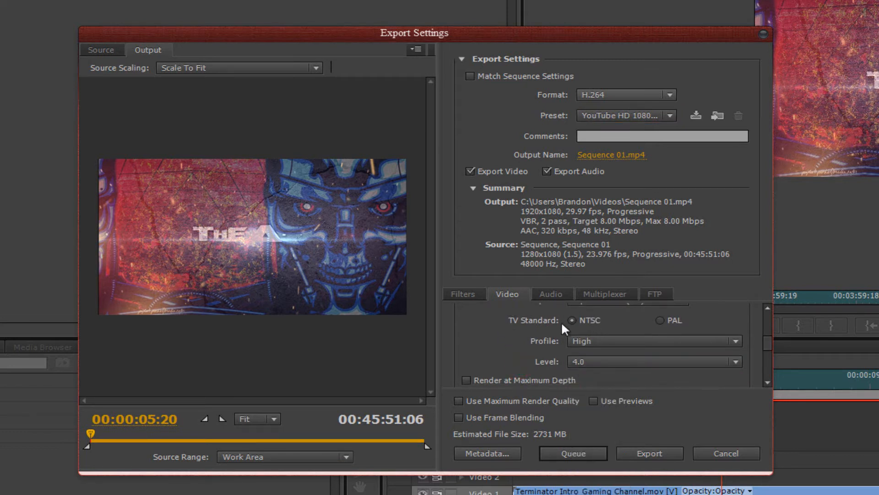
left_click(596, 340)
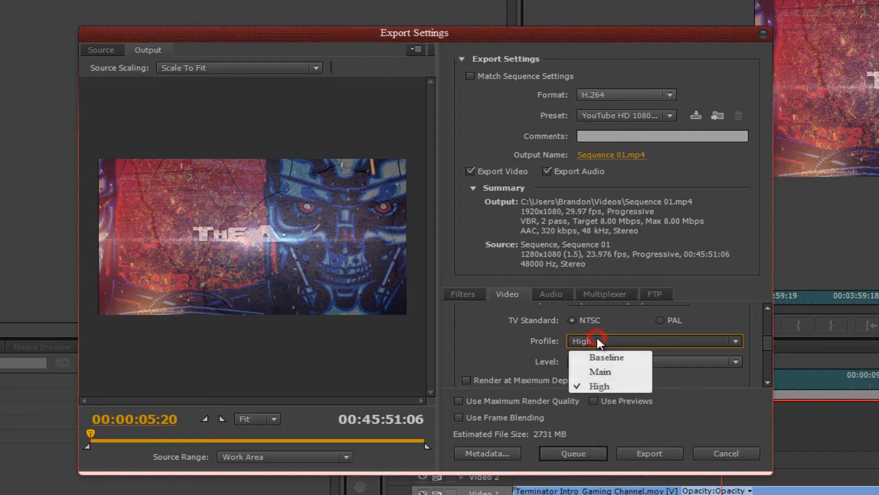
left_click(463, 346)
Step: Try H.264 levels 5.0 and 4.0, and set the export level to 5.1
left_click(733, 361)
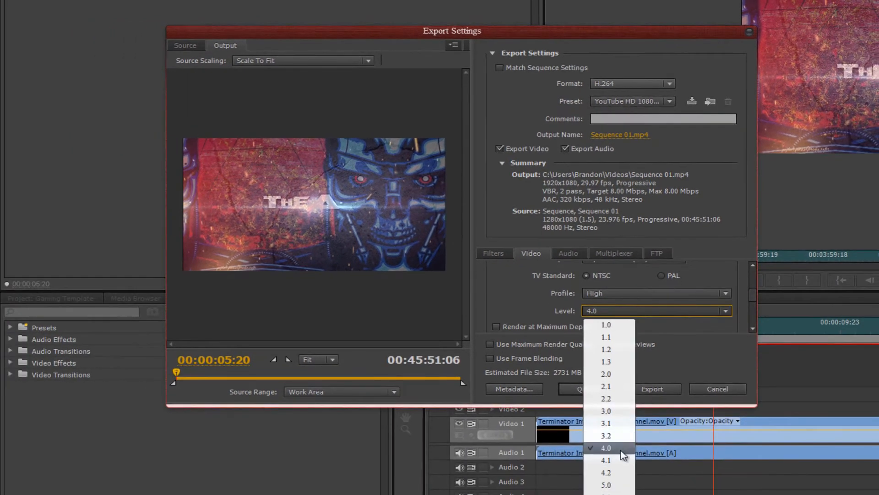
left_click(606, 484)
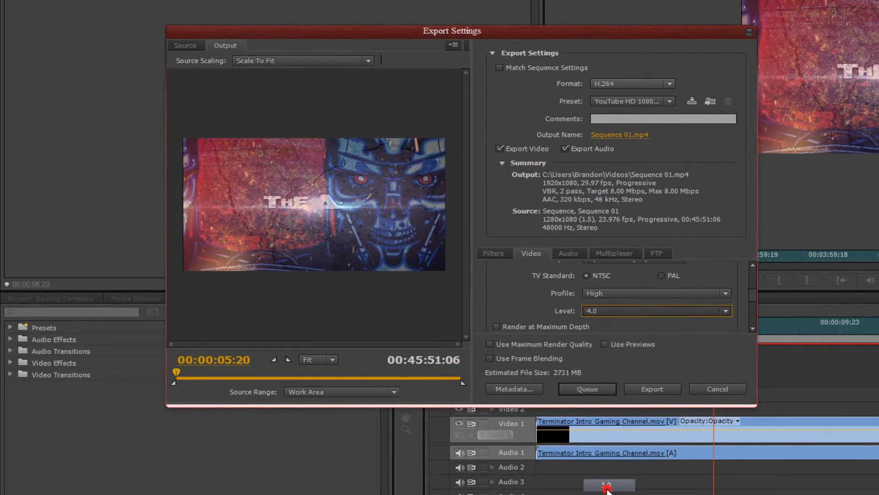
left_click(602, 312)
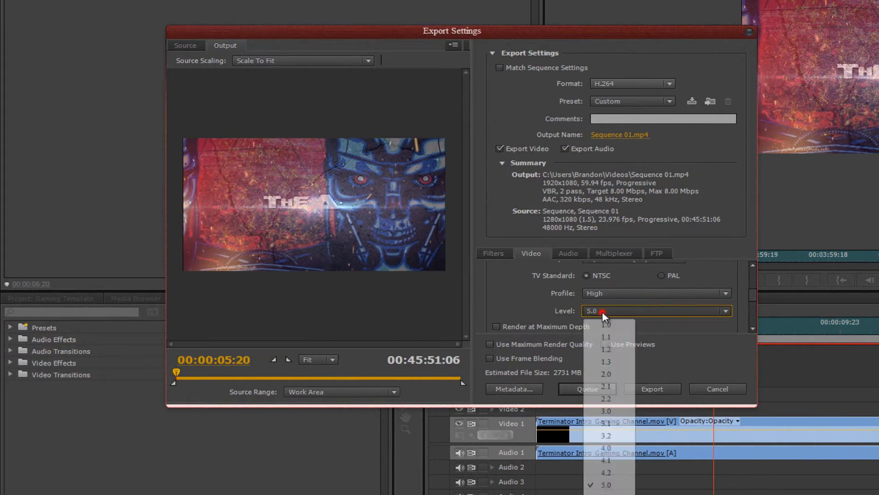
left_click(600, 447)
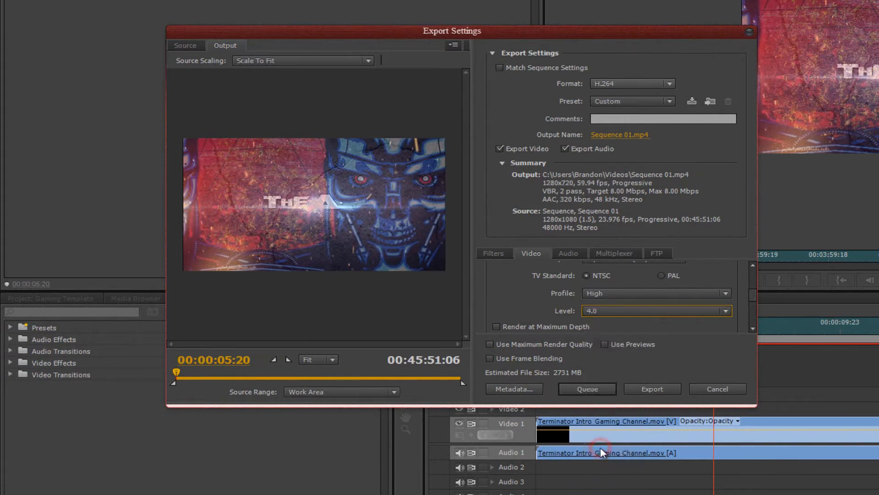
left_click(608, 308)
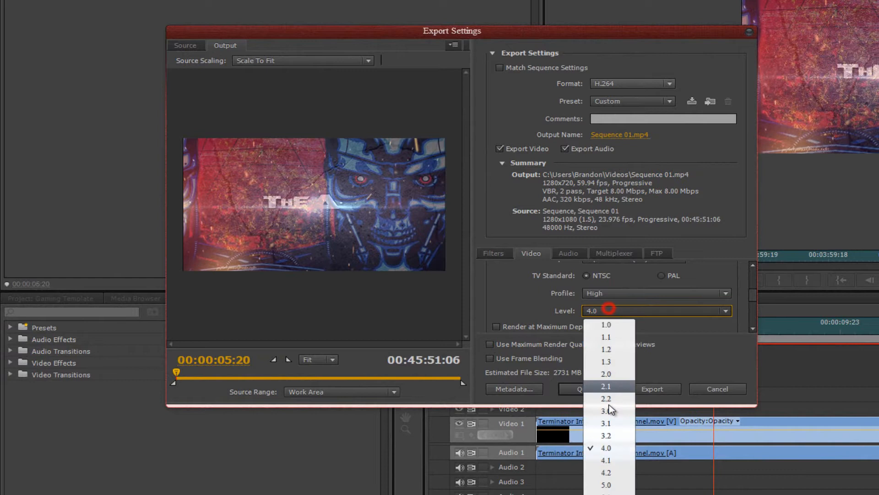
left_click(608, 493)
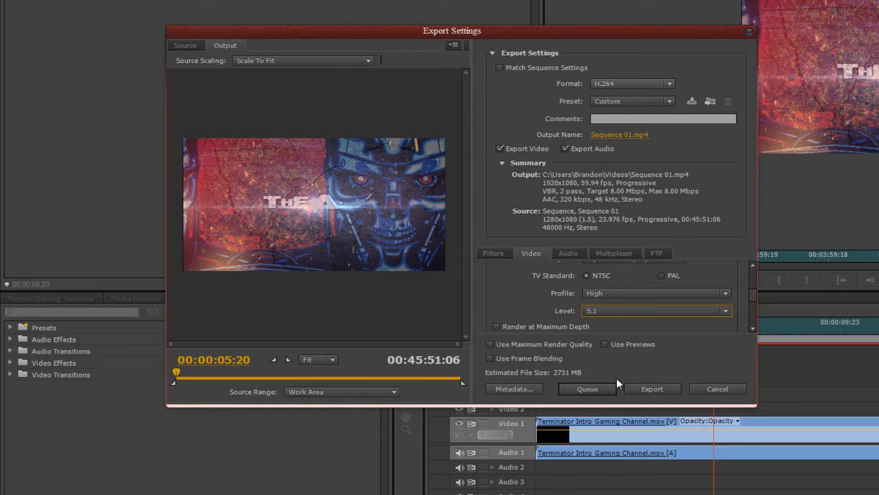
Step: Try target bitrates of 180.08 and 0.19 Mbps, and return the target and maximum bitrates to 8 Mbps
left_click_drag(752, 295, 751, 316)
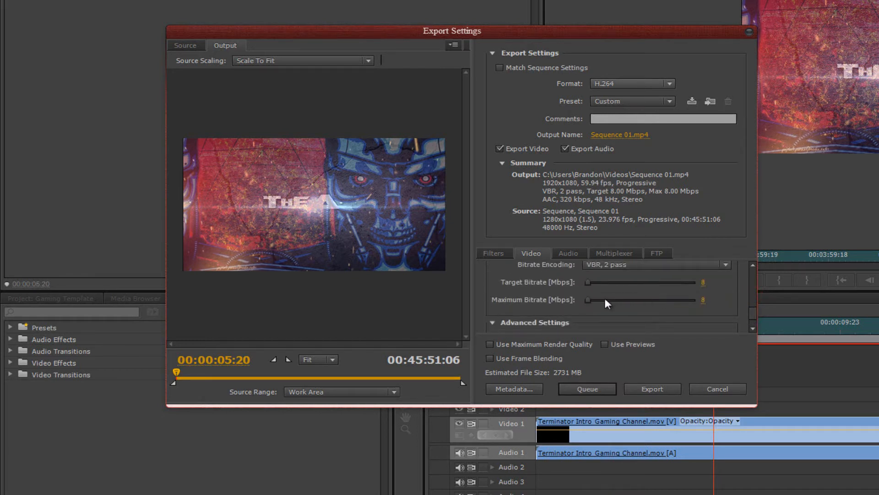
left_click_drag(588, 282, 651, 284)
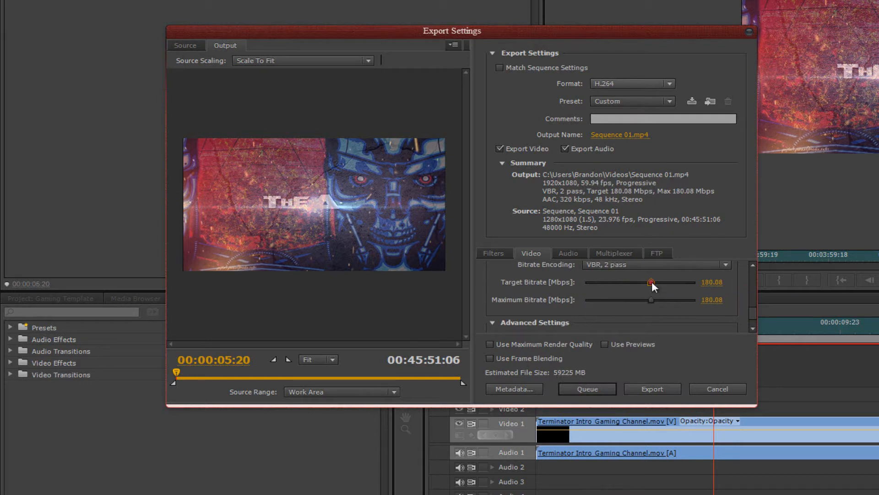
left_click_drag(653, 281, 556, 298)
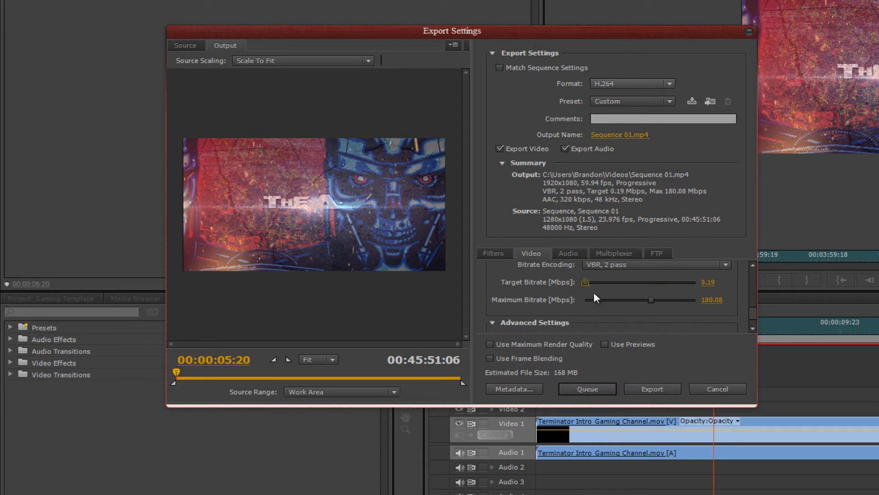
left_click(707, 283)
type("8")
left_click(709, 301)
key("BackSpace")
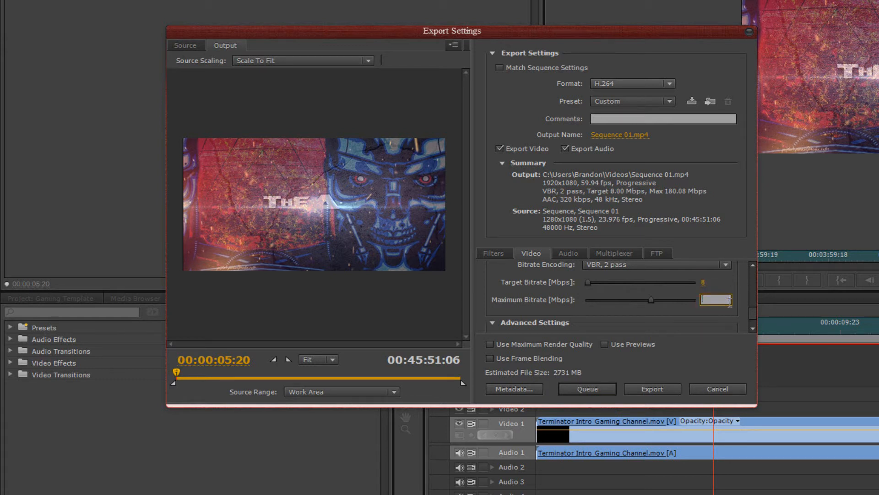
type("8")
key("Return")
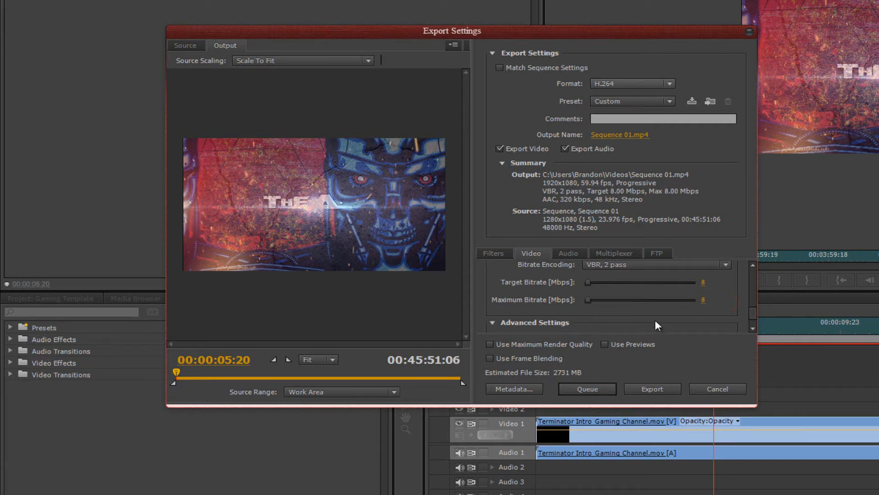
Step: Review the H.264 bitrate settings, the key frame distance, and the frame rate and pixel aspect
left_click_drag(755, 310, 759, 310)
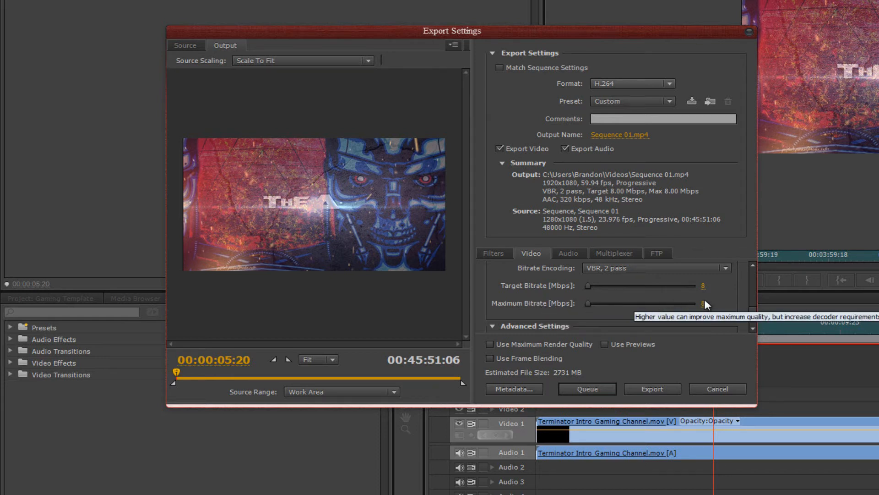
left_click_drag(755, 309, 758, 315)
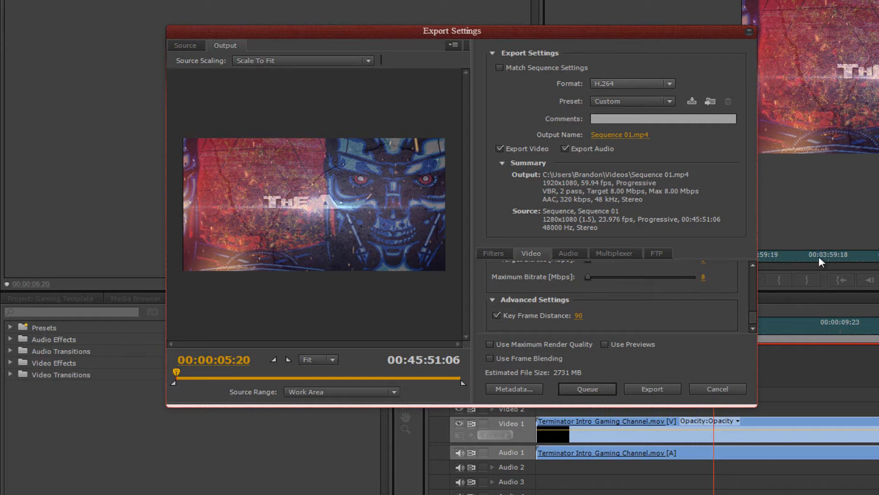
left_click_drag(756, 313, 747, 285)
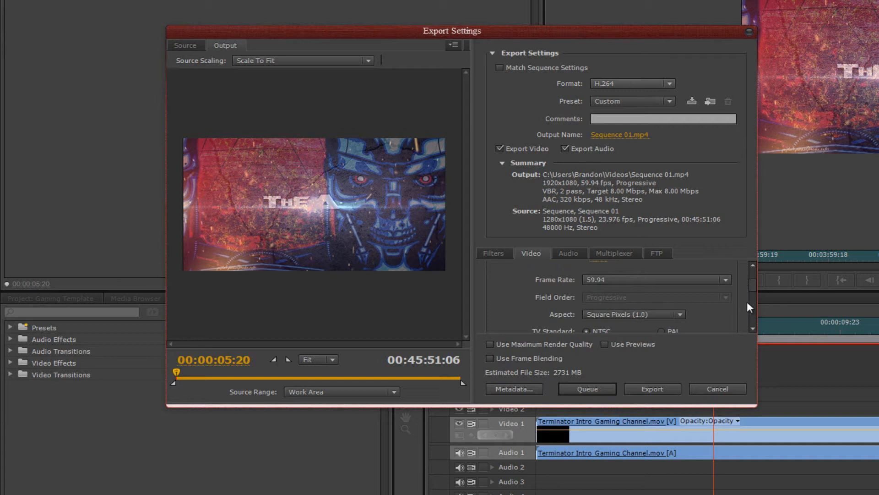
Step: Try H.264 frame rates of 29.97 and 59.94, choose 23.976, and review the maximum bitrate and key frame distance
left_click(665, 280)
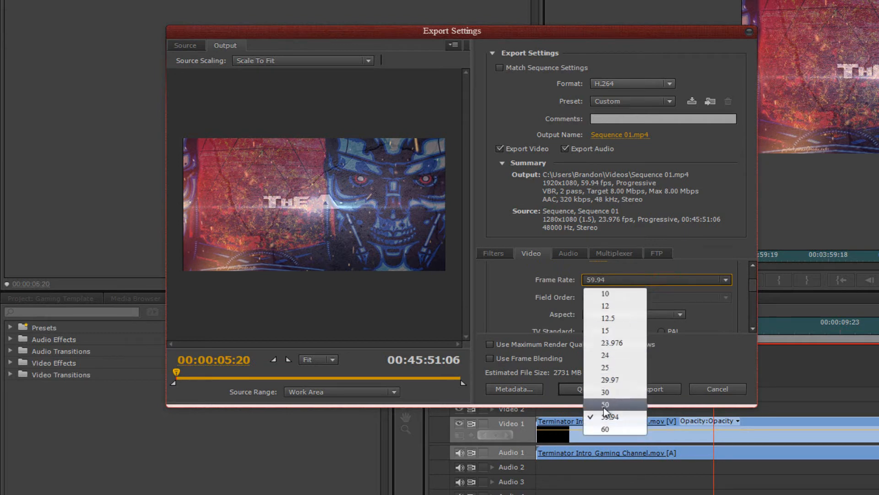
left_click(614, 378)
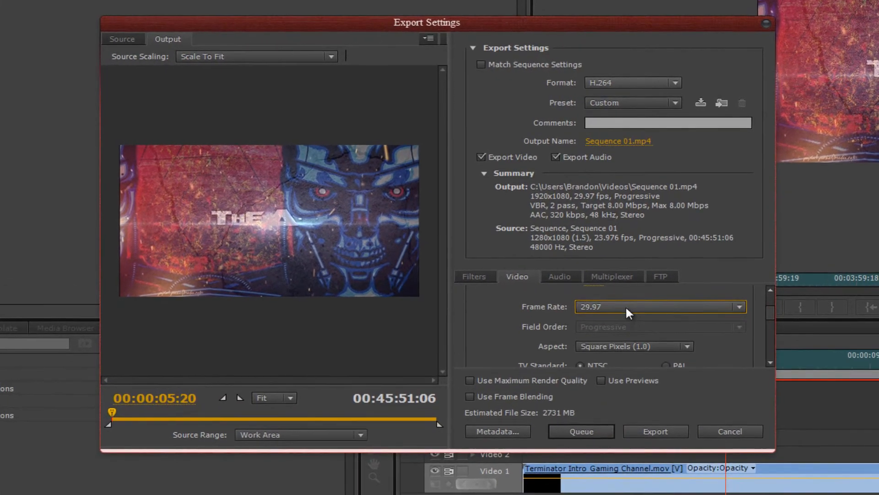
left_click(626, 293)
left_click(614, 435)
left_click(604, 308)
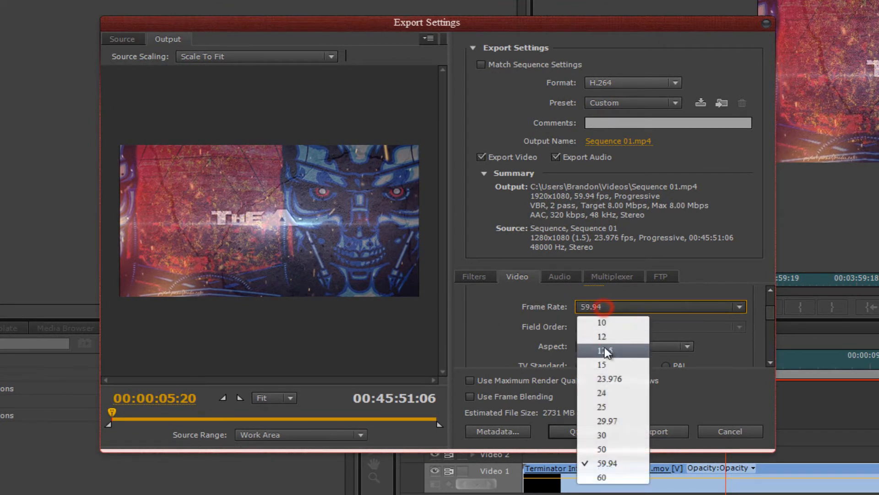
left_click(618, 379)
left_click(612, 306)
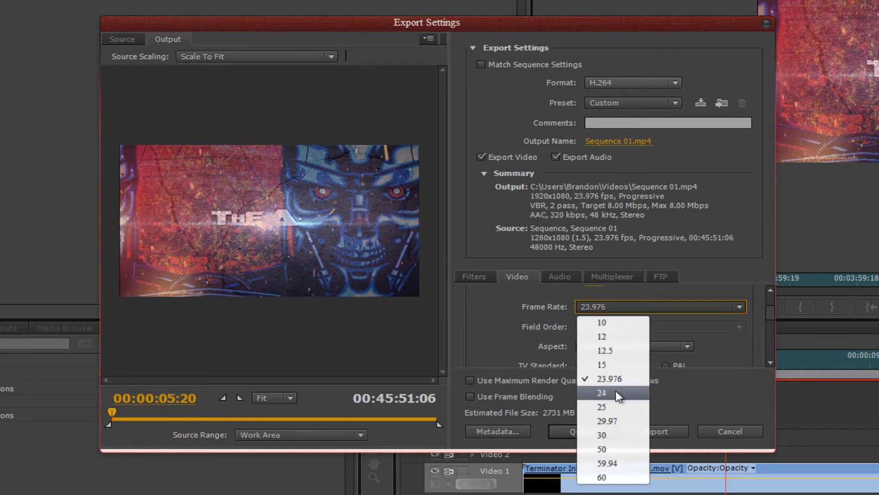
left_click(478, 337)
left_click_drag(773, 308, 768, 362)
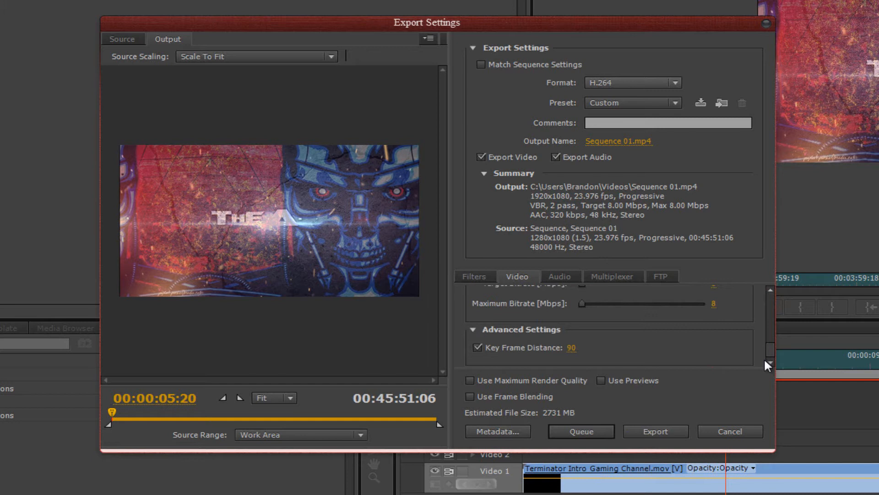
Step: Set the export format to Windows Media, check the alternative formats, and apply the HD 1080p 29.97 preset
left_click(625, 82)
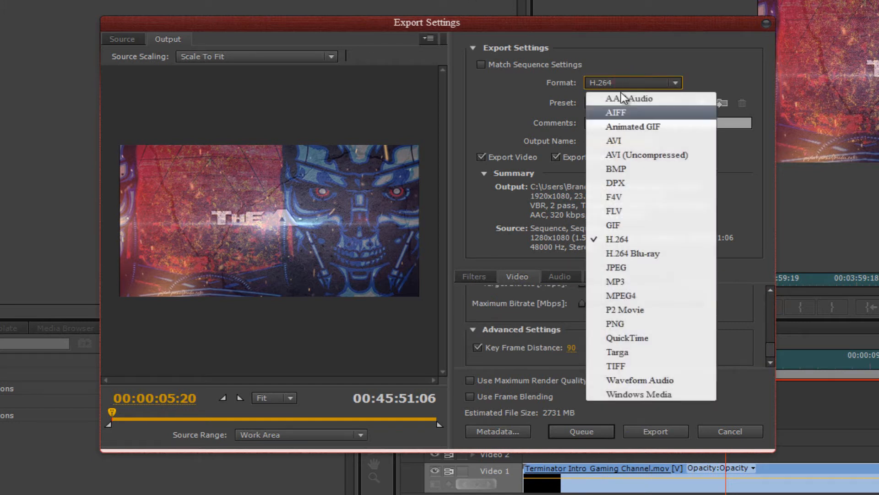
left_click(655, 393)
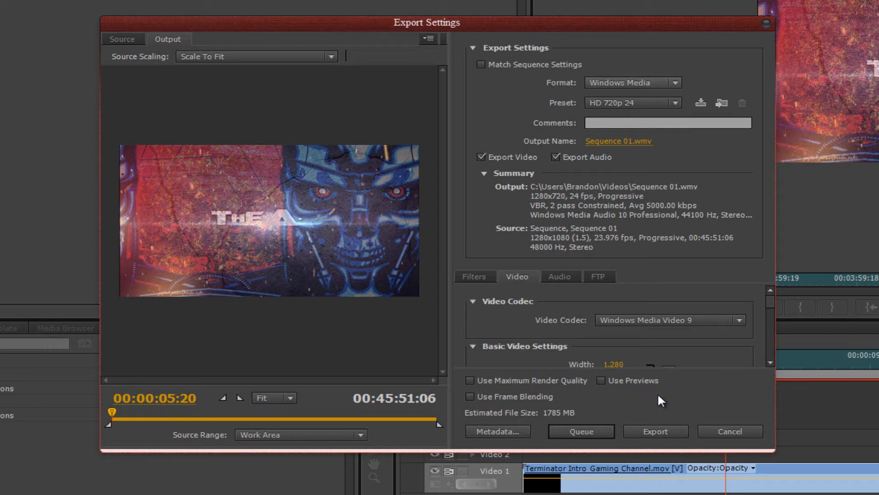
left_click(630, 82)
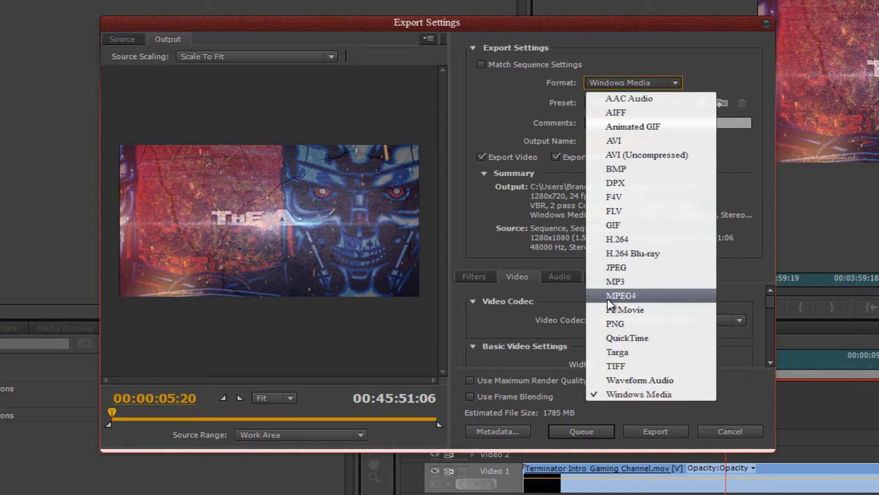
left_click(480, 141)
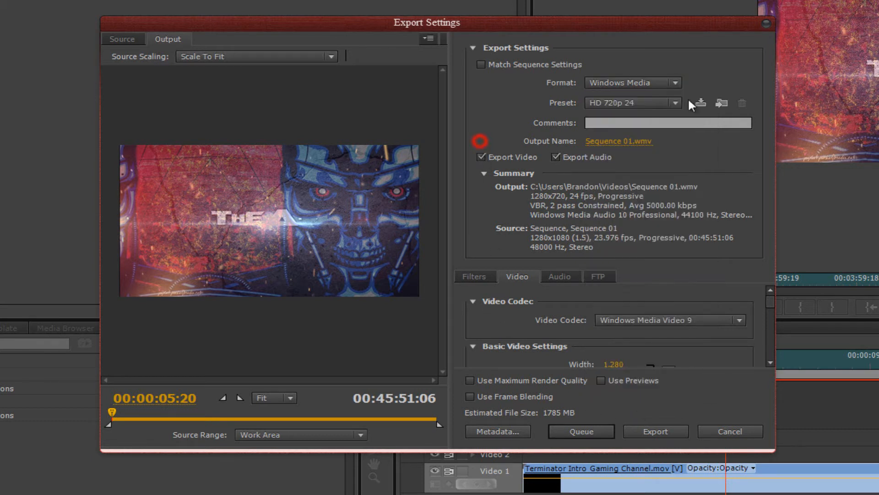
left_click(622, 83)
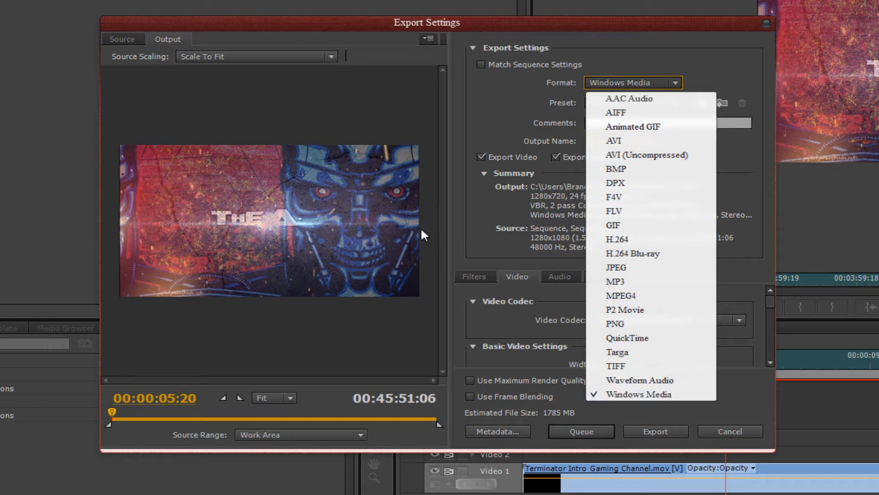
left_click(464, 226)
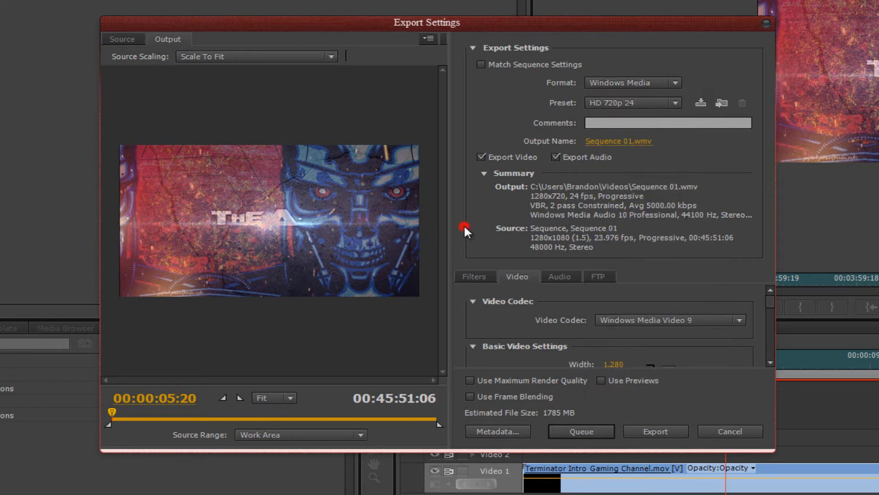
left_click(631, 84)
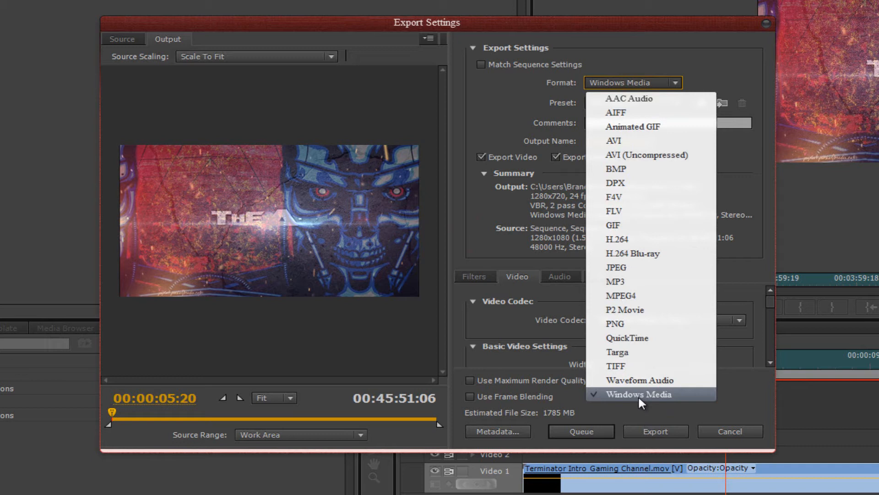
left_click(639, 394)
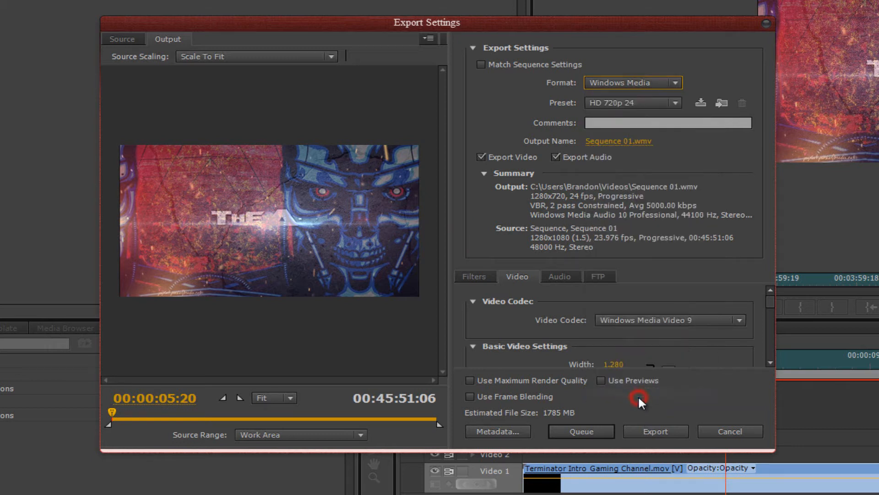
left_click(615, 102)
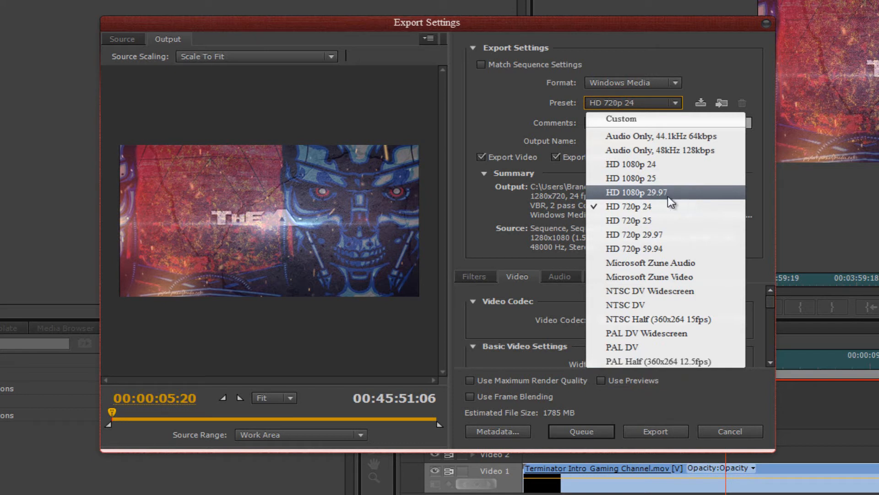
left_click(645, 196)
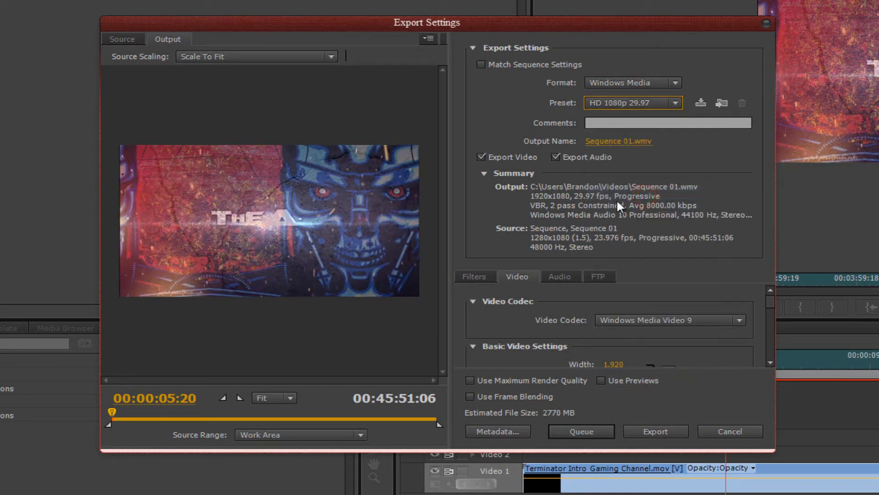
Step: Try the DVC Pro HD (1.5) pixel aspect for the Windows Media export, and return it to Square Pixels (1.0)
left_click_drag(764, 297, 710, 320)
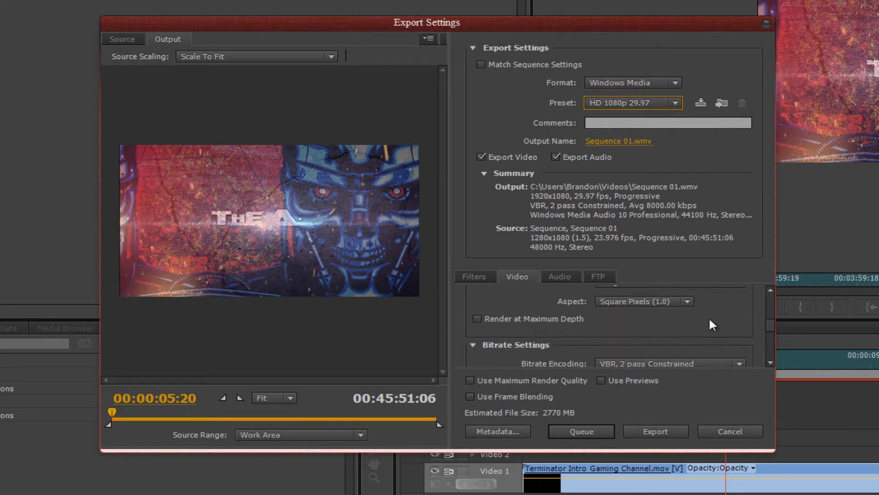
left_click(675, 301)
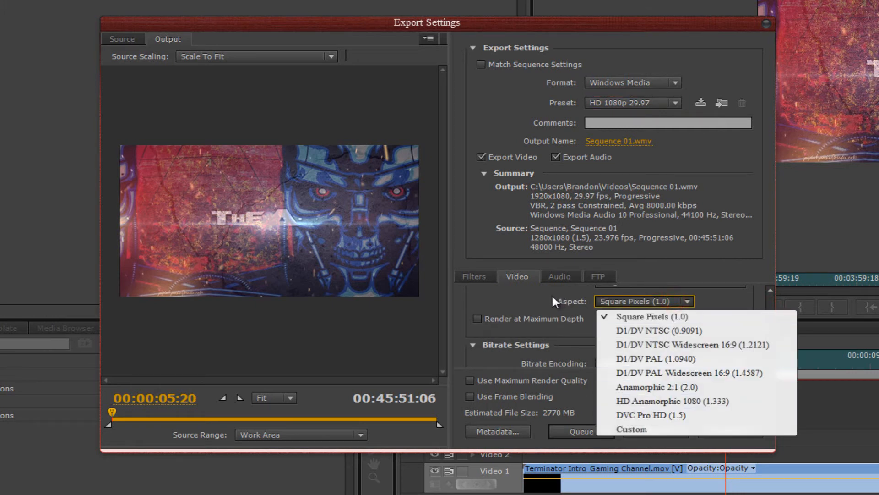
left_click(657, 411)
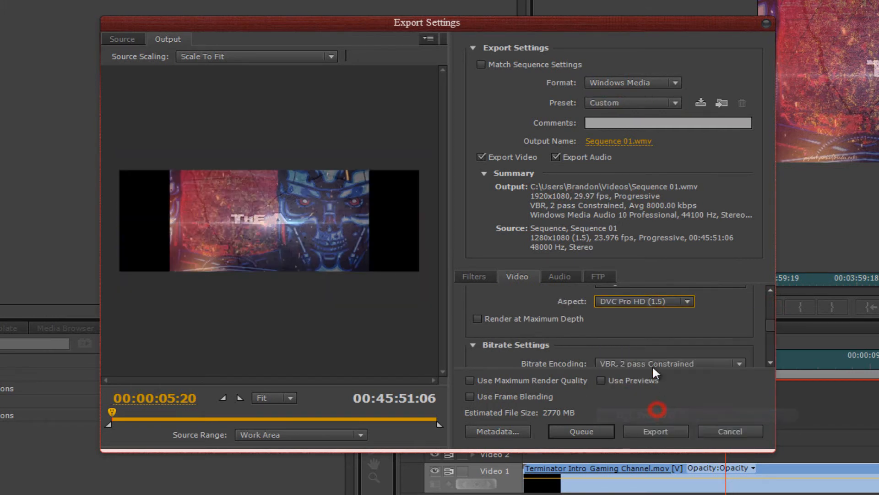
left_click(617, 301)
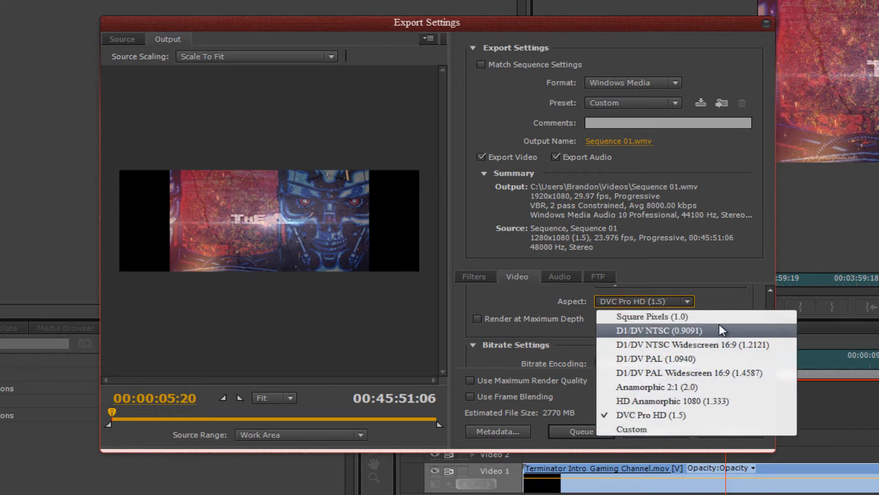
left_click(688, 316)
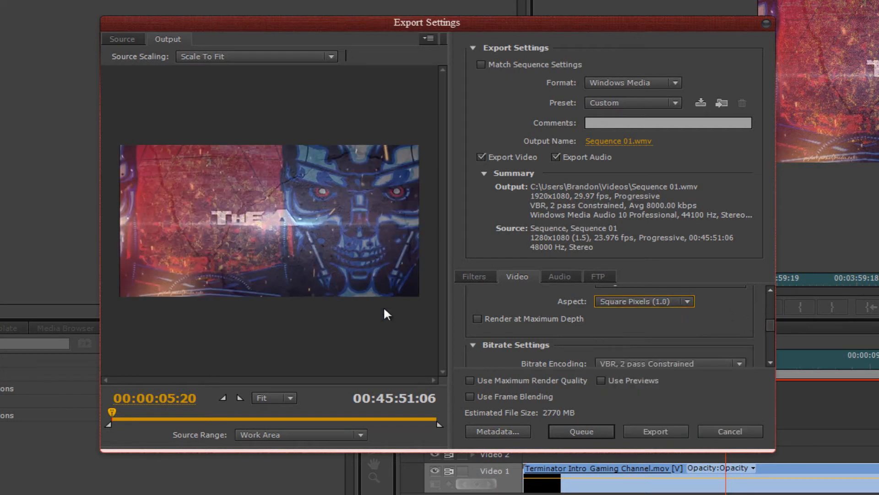
Step: Review the Windows Media bitrate, buffer size and advanced settings, and close the export settings
left_click_drag(771, 322, 773, 335)
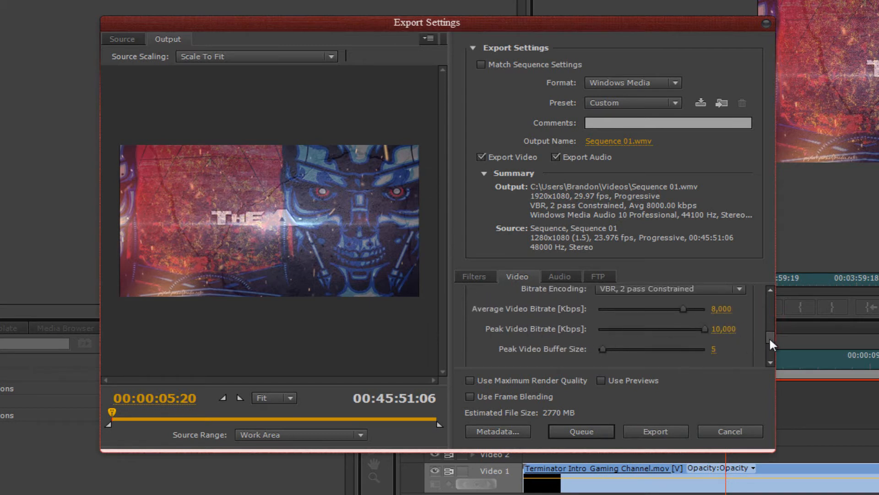
left_click_drag(771, 338, 771, 342)
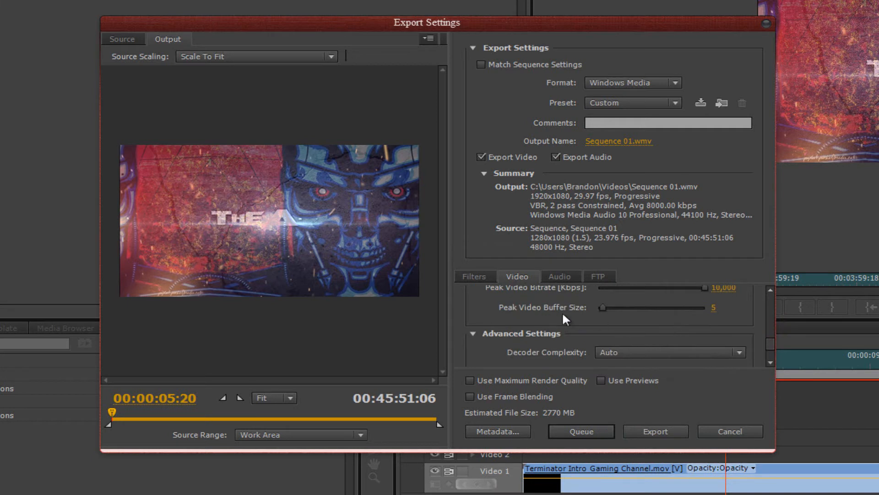
left_click_drag(774, 332, 773, 346)
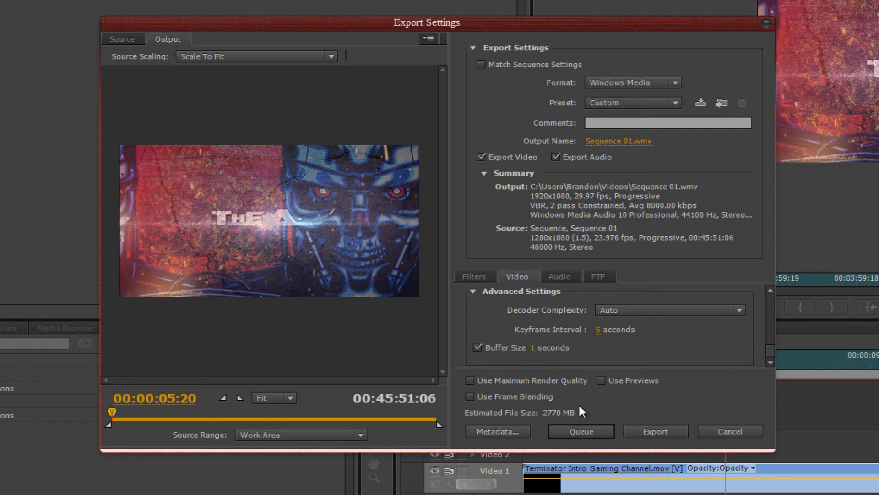
left_click(767, 22)
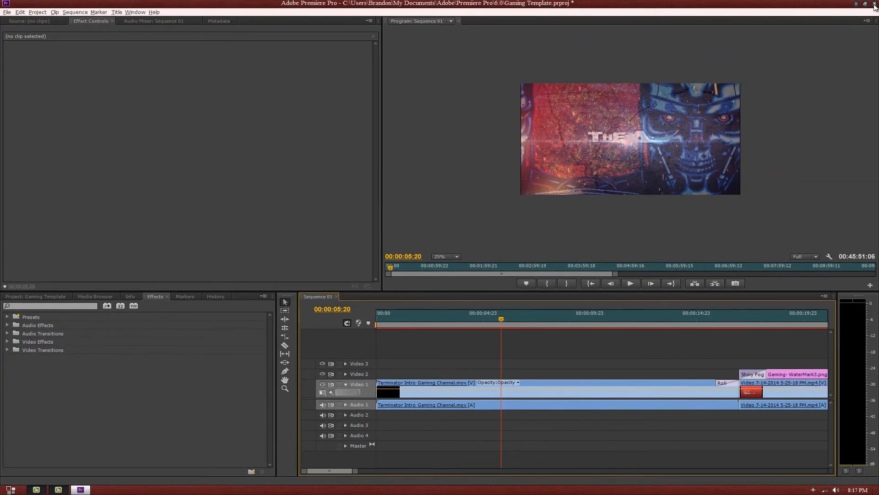
Step: Minimize Premiere Pro and open the Videos library in Windows Explorer
left_click(857, 4)
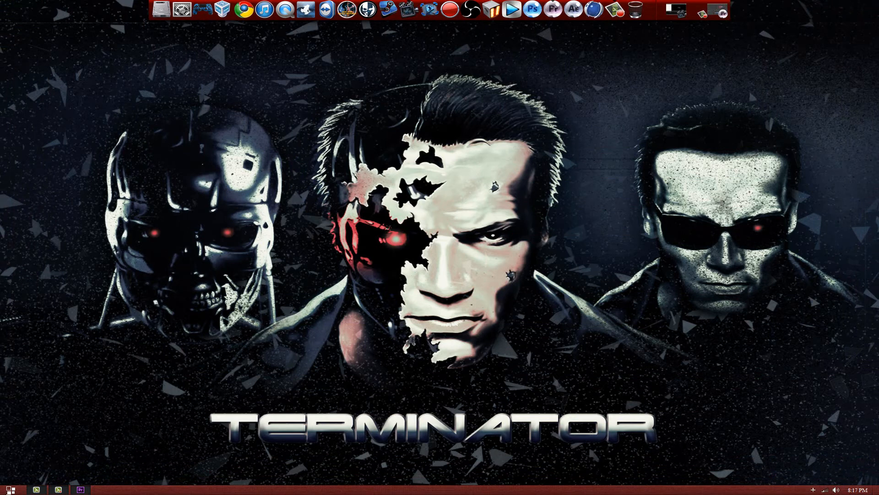
left_click(10, 489)
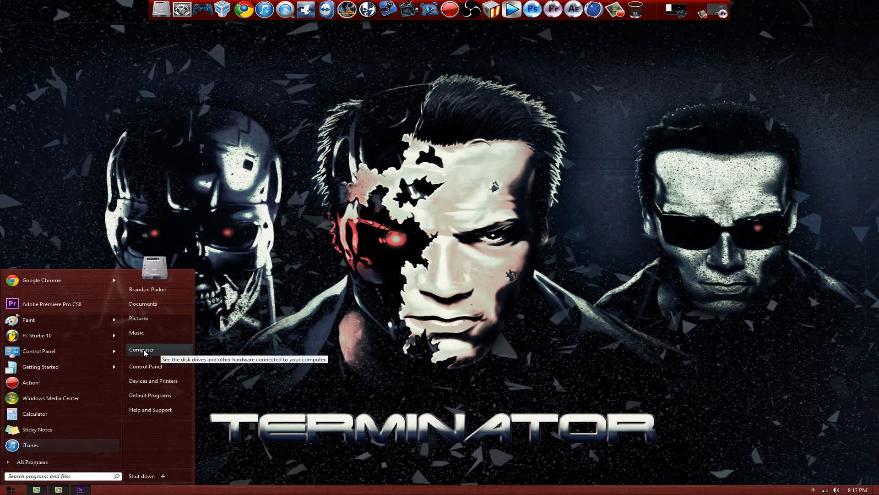
left_click(158, 349)
left_click(200, 226)
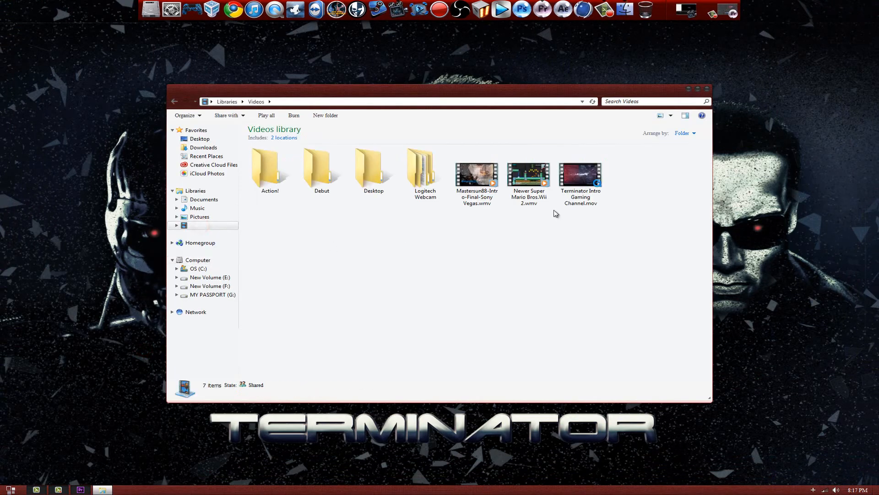
Step: Play Newer Super Mario Bros.Wii 2.wmv, skip ahead to check a later part of the video, and close the player
double_click(527, 183)
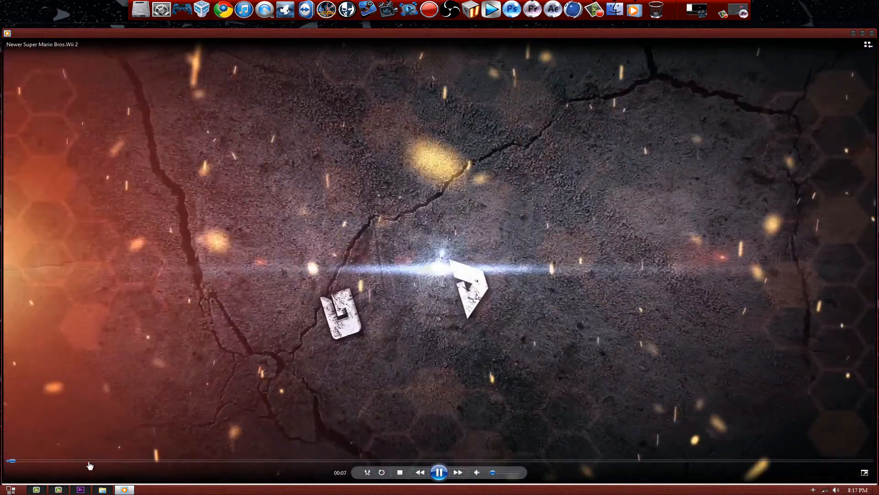
left_click(94, 460)
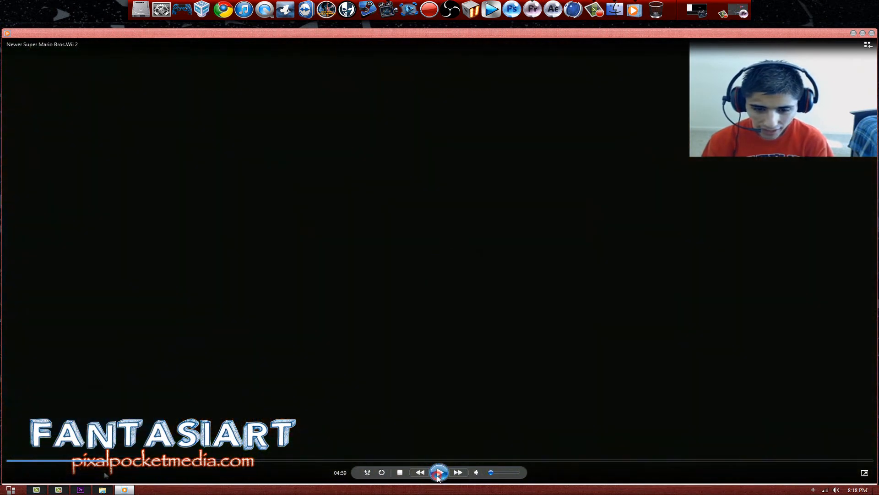
left_click(440, 474)
left_click(873, 33)
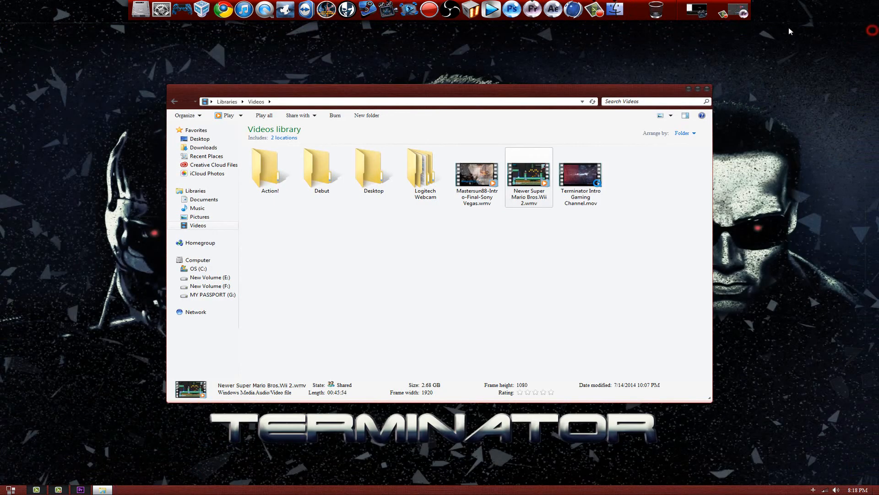
Step: Switch back to Premiere Pro and reopen the media export settings for Sequence 01, accepting the offline media warning
left_click(739, 13)
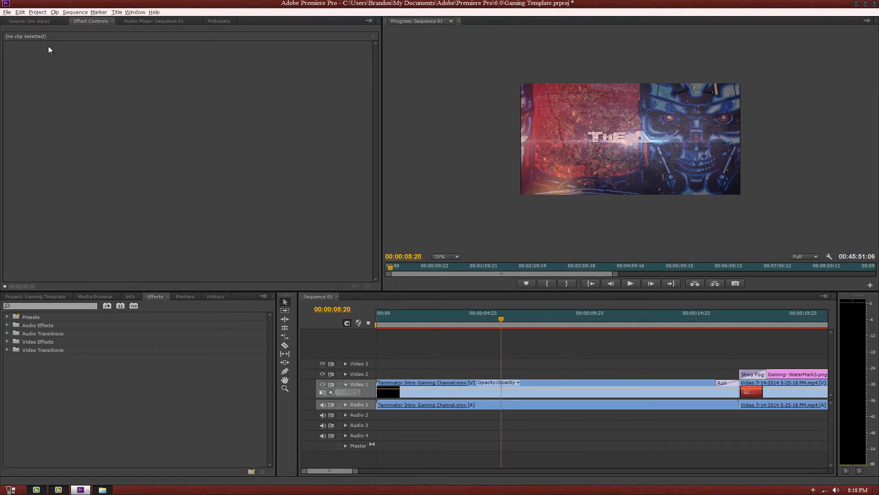
left_click(5, 12)
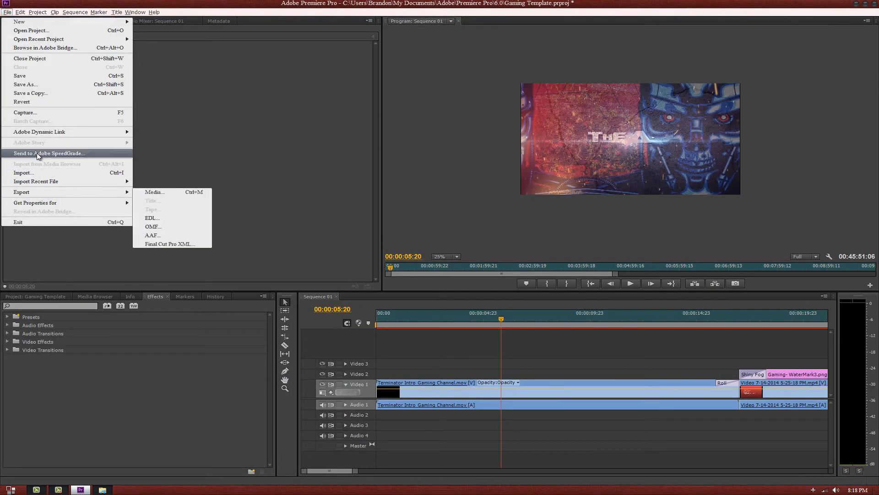
mouse_move(48, 192)
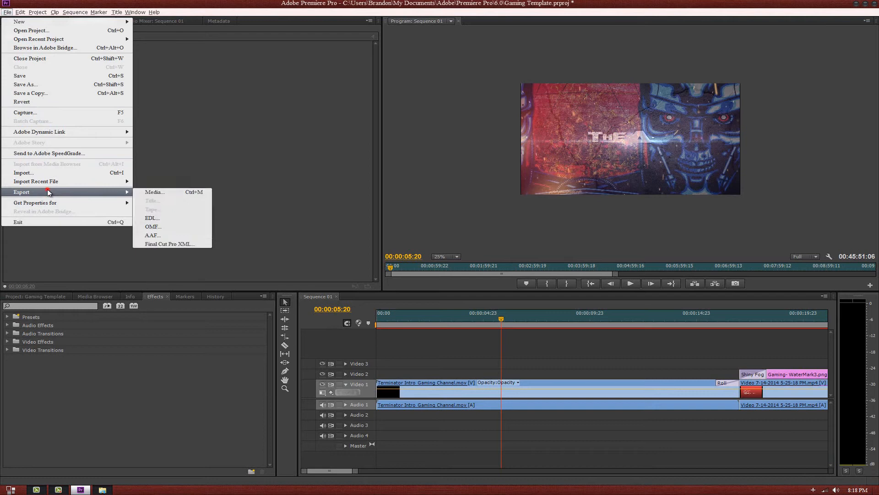
left_click(161, 192)
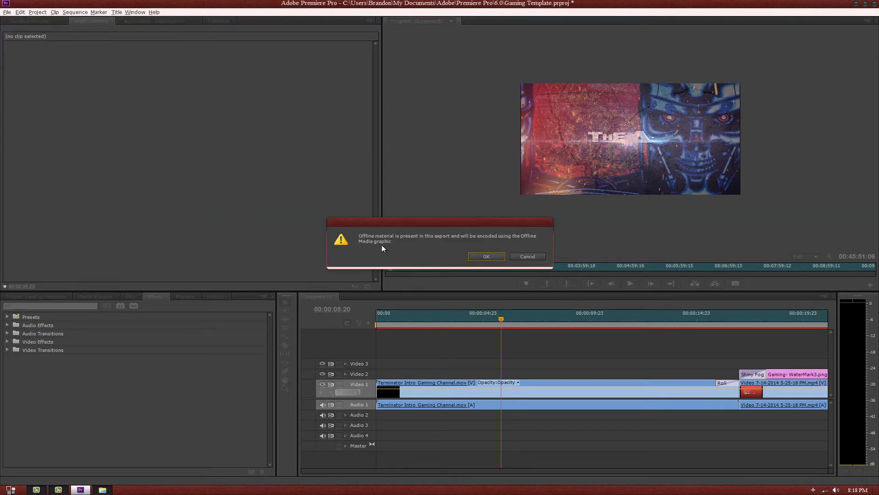
left_click(492, 255)
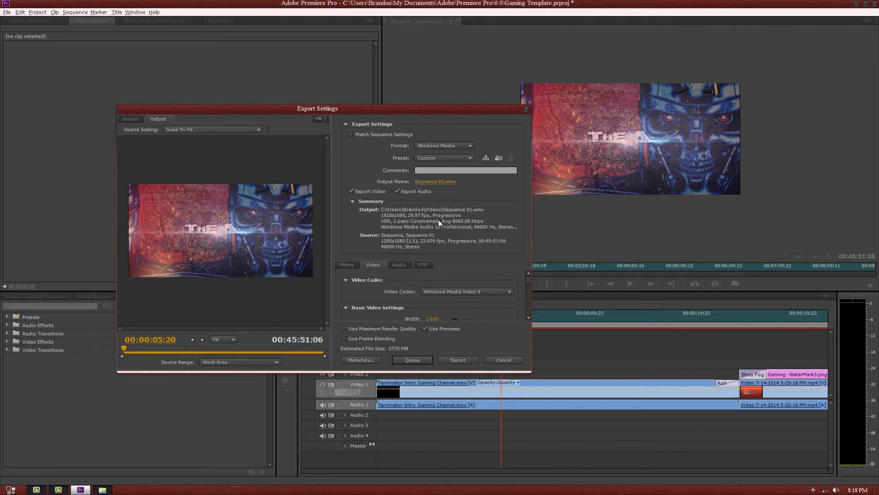
Step: Check the save location of the Sequence 01 output file and review the video bitrate and buffer settings
left_click(424, 182)
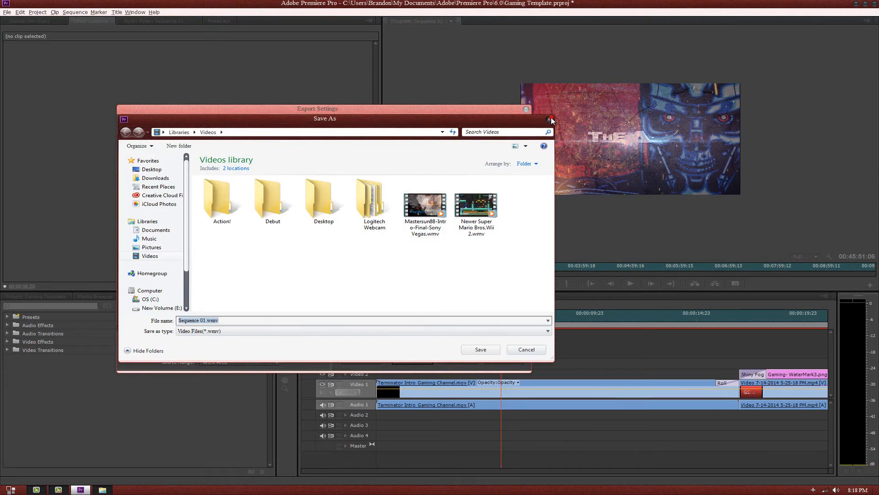
left_click(549, 119)
left_click_drag(531, 279, 530, 304)
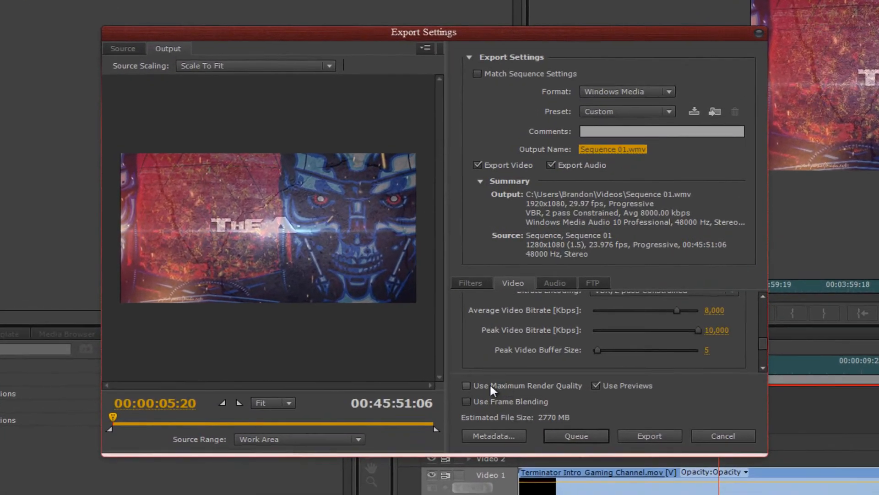
Step: Try the Use Maximum Render Quality option for the export and turn it back off
left_click(467, 385)
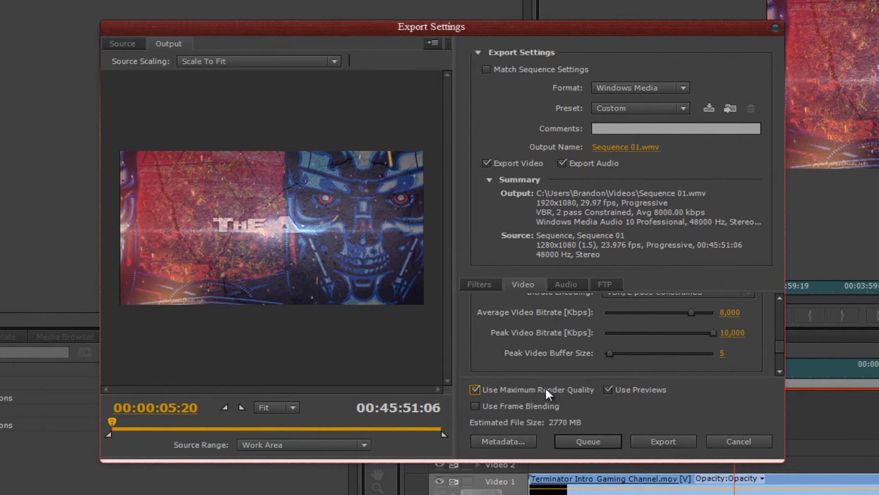
left_click(475, 390)
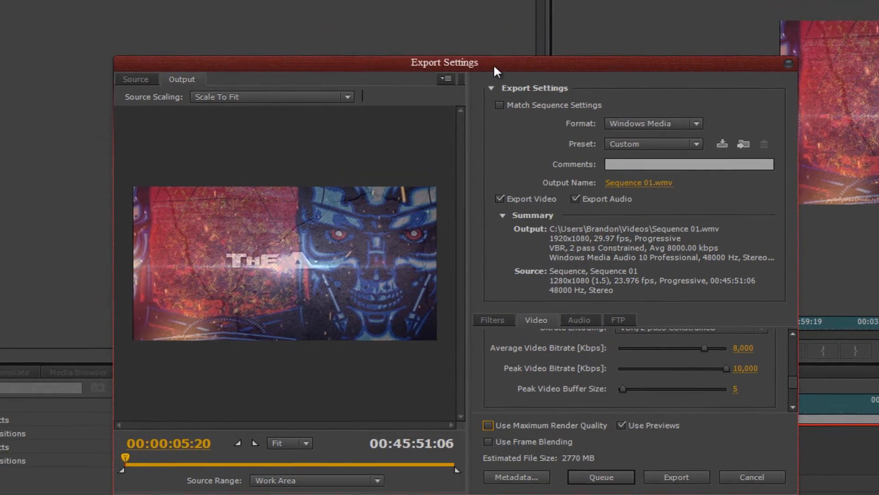
mouse_move(482, 29)
left_mouse_down()
mouse_move(538, 79)
mouse_move(471, 36)
left_mouse_up()
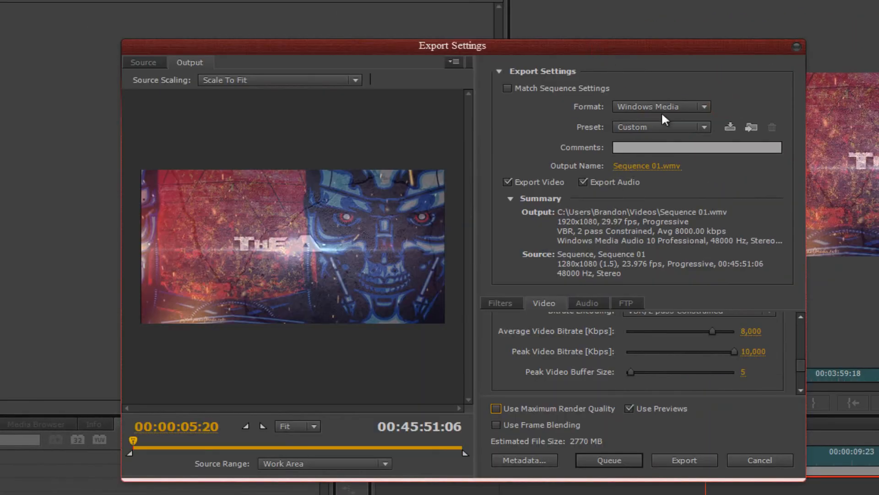
Step: Try AVI as the export format and inspect its codec and basic video settings
left_click(704, 107)
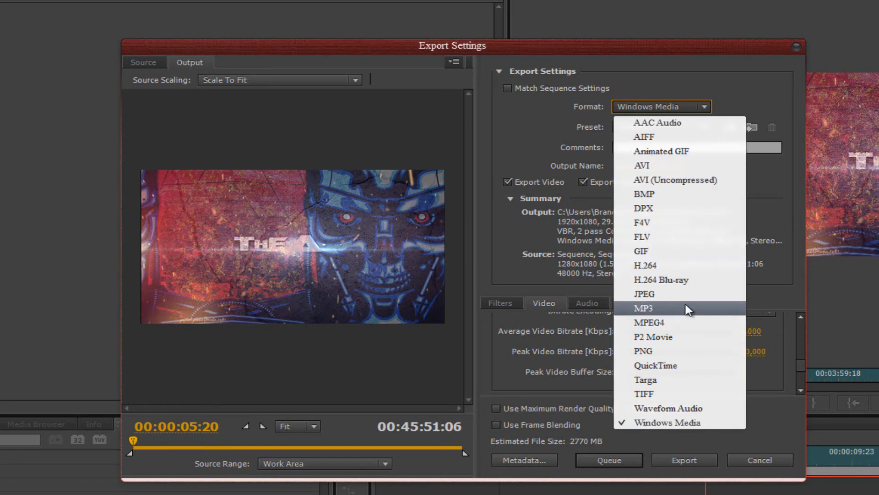
left_click(681, 164)
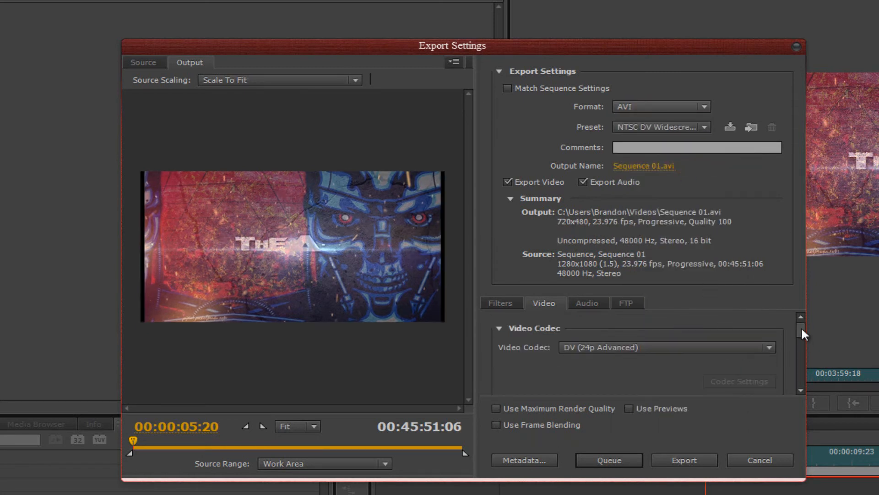
left_click_drag(802, 326, 800, 341)
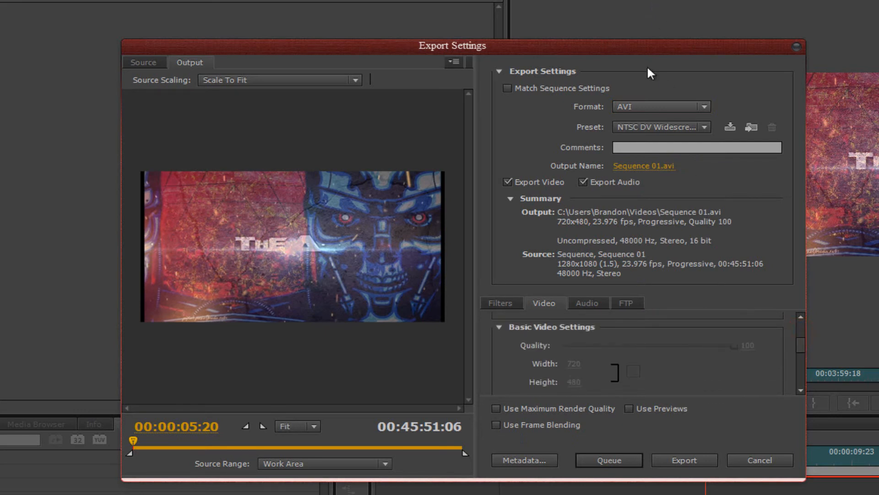
Step: Set the export format to Windows Media and choose the HD 1080p 29.97 preset
left_click(660, 106)
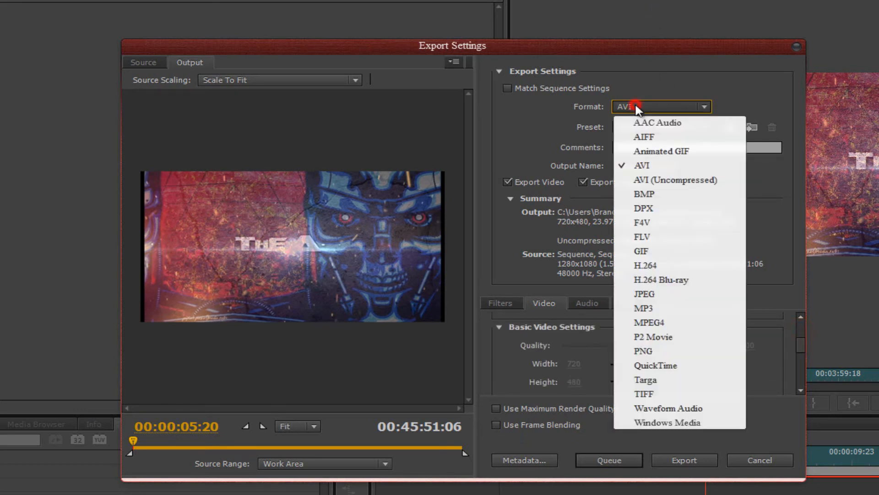
left_click(694, 423)
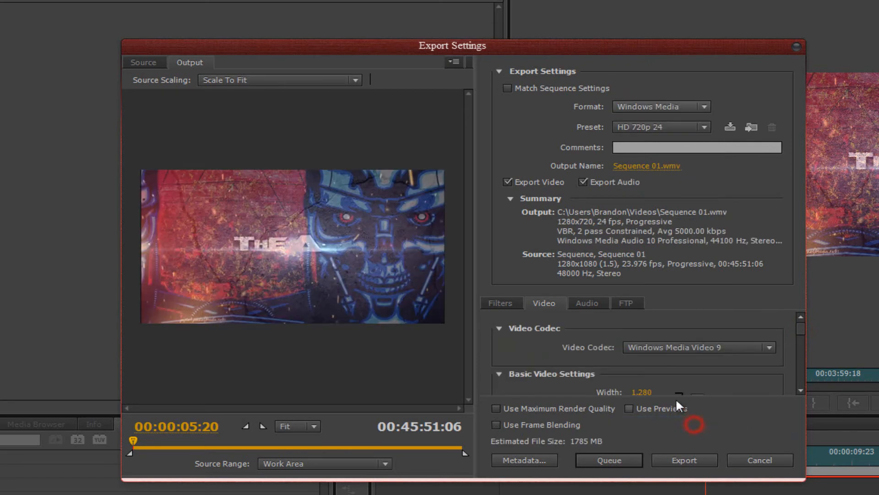
left_click(645, 124)
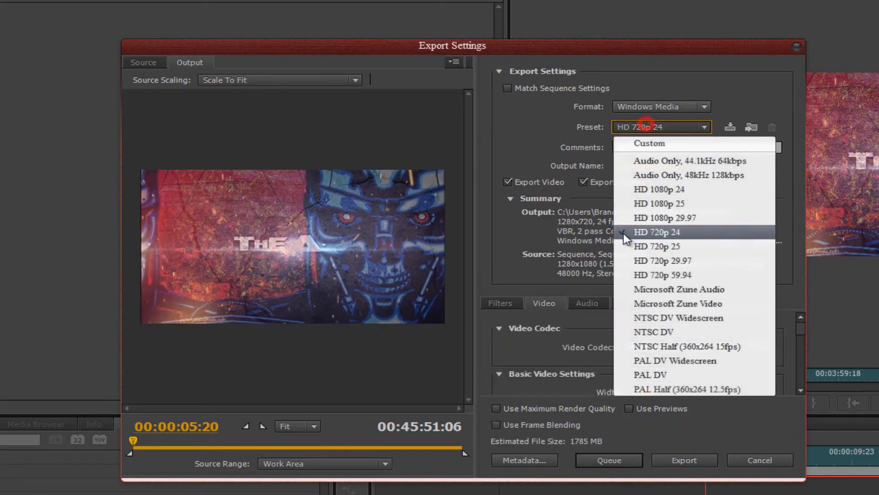
left_click(495, 194)
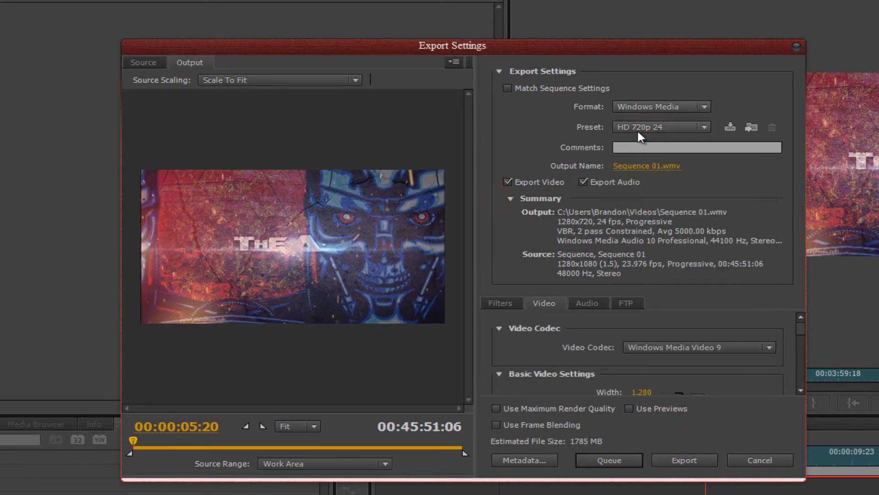
left_click(668, 130)
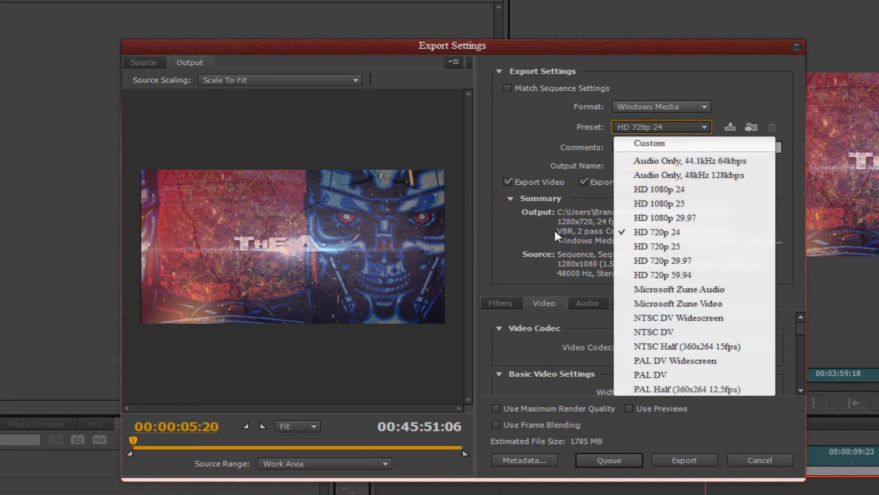
left_click(530, 147)
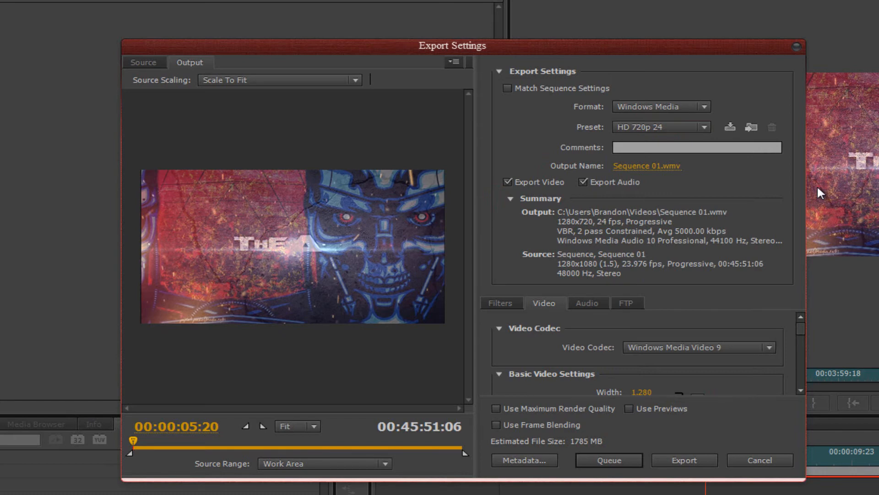
left_click(644, 130)
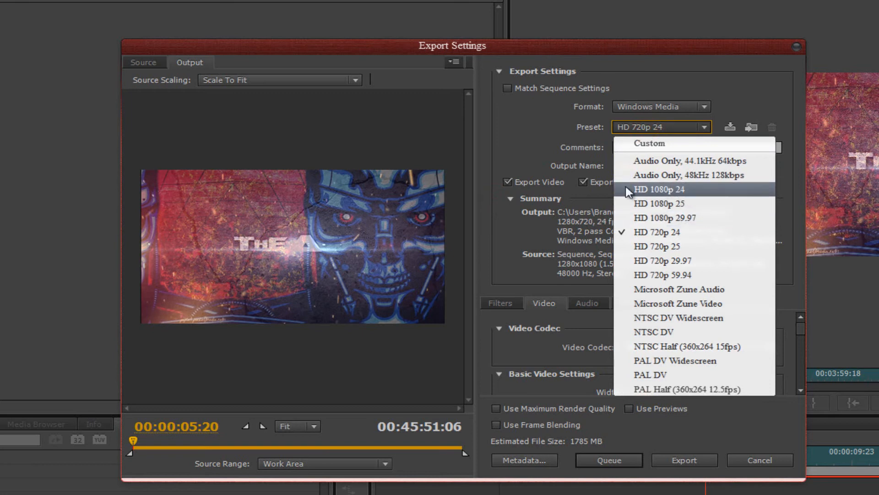
left_click(693, 217)
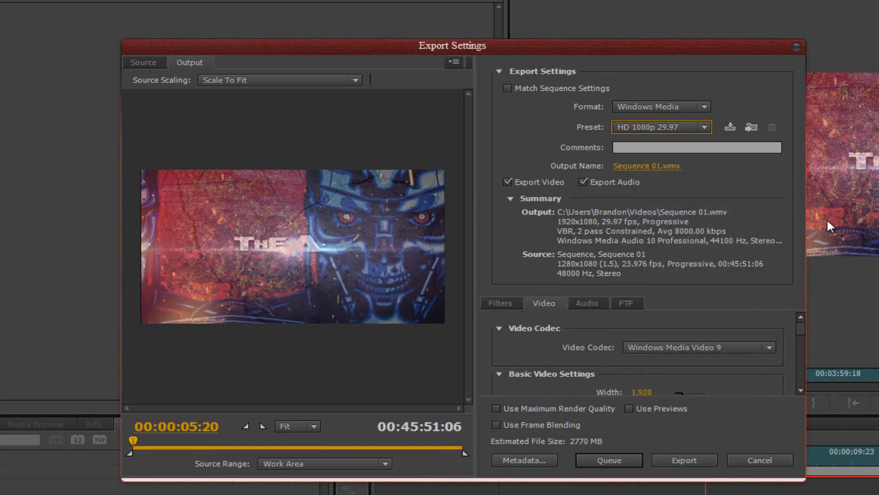